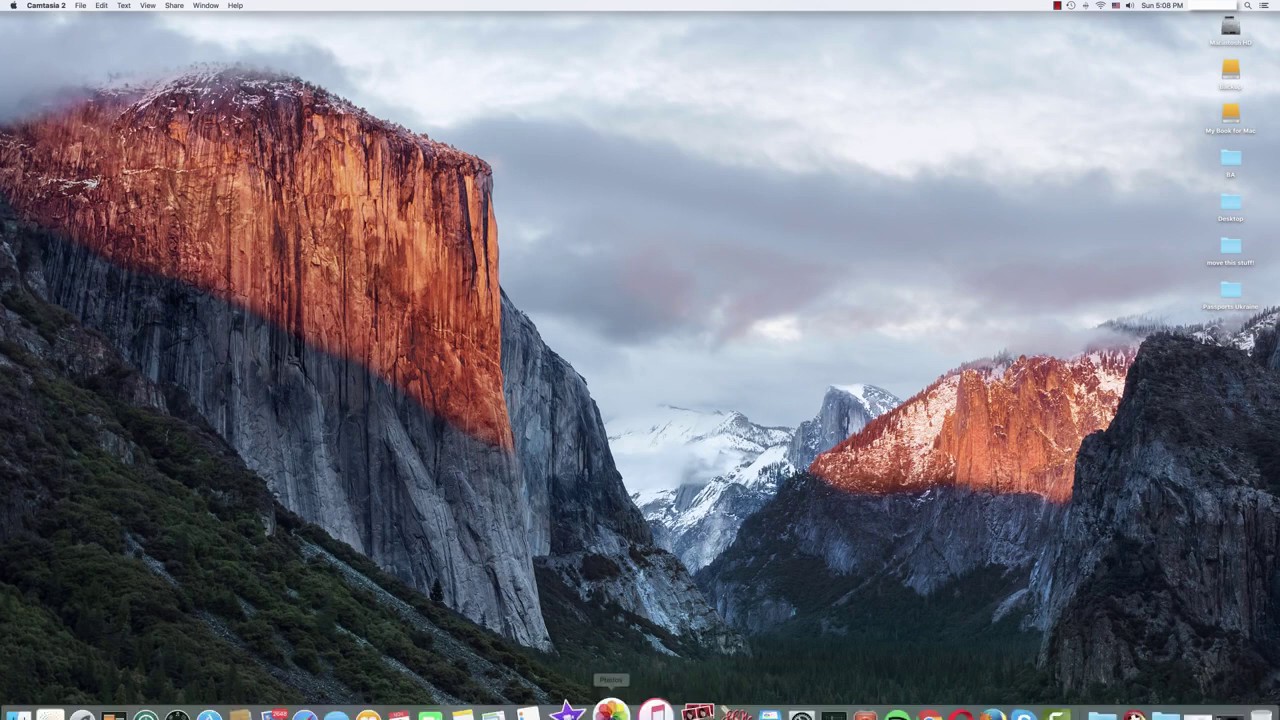
Launch Photos and bring up its General preferences showing the library location
left_click(624, 706)
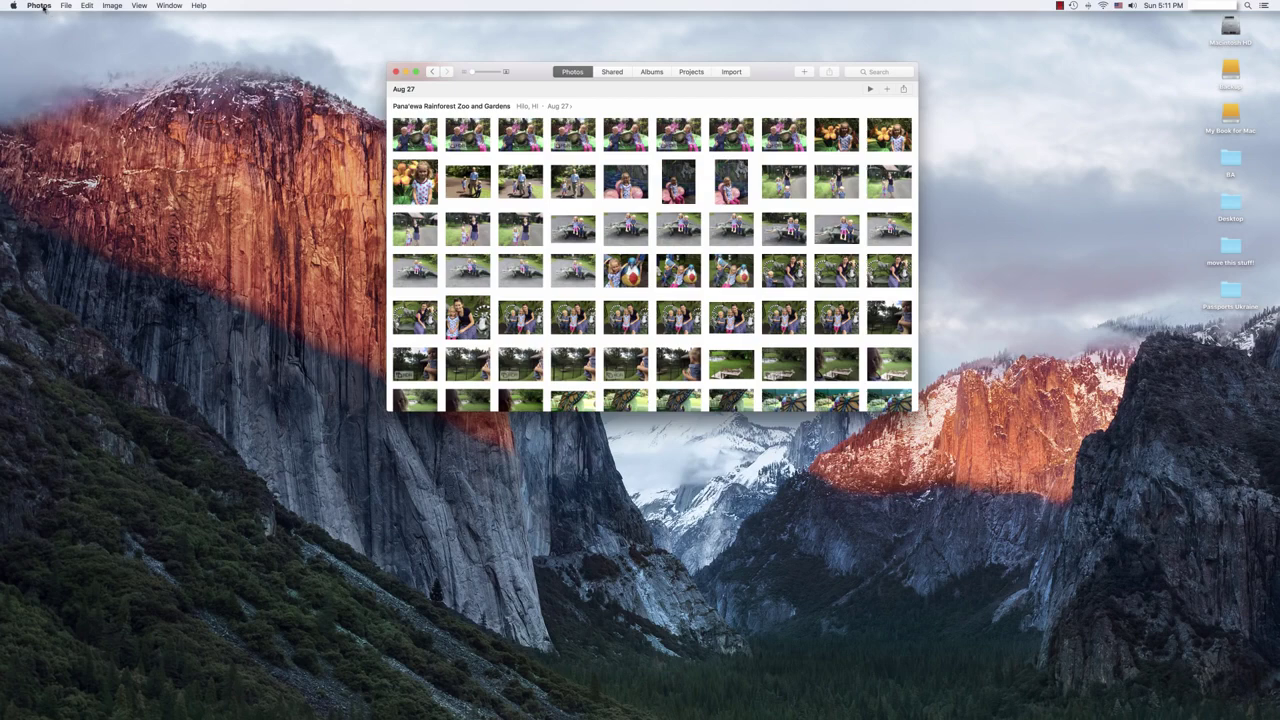
left_click(43, 8)
left_click(42, 34)
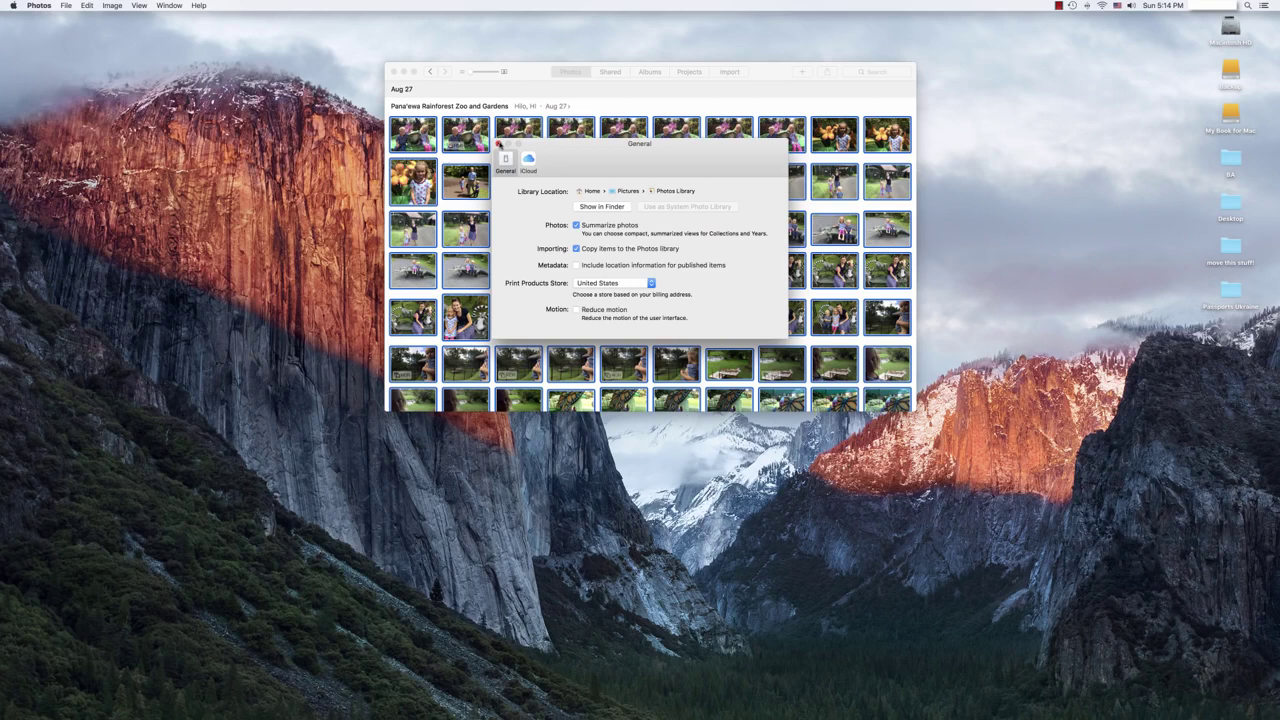
Close Preferences, select all photos with Edit > Select All, and view the File menu
left_click(499, 144)
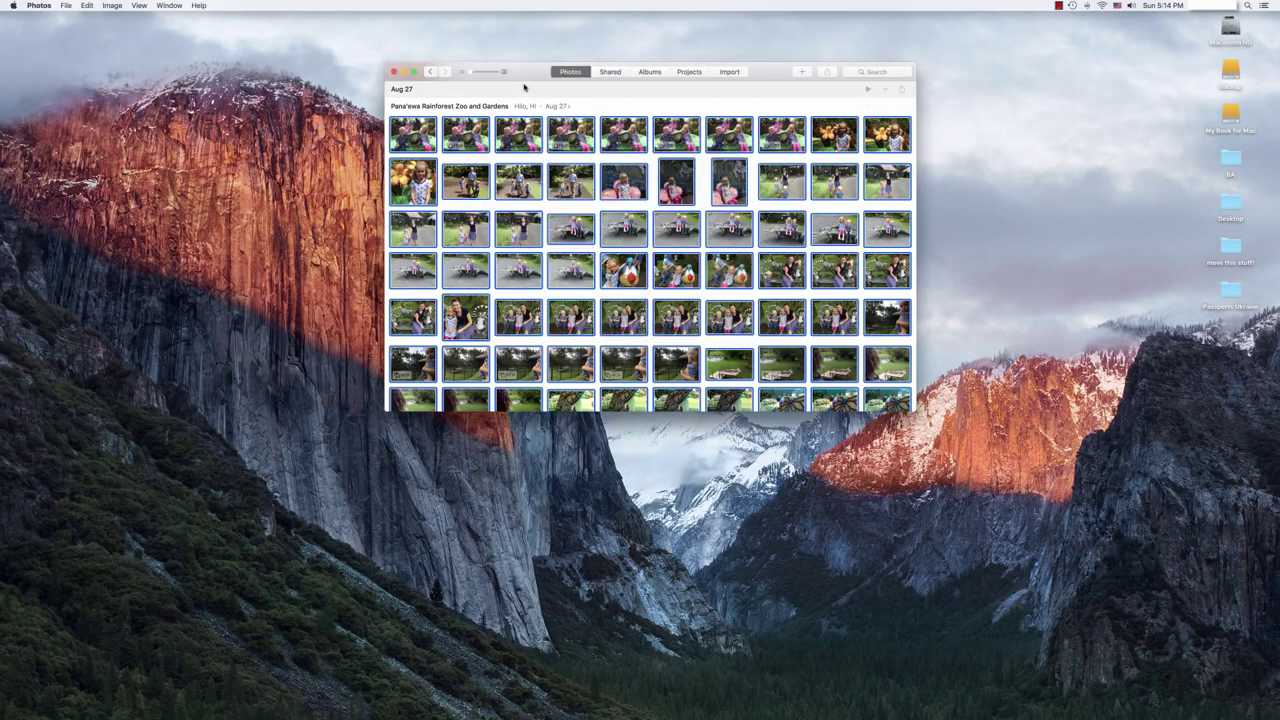
left_click(91, 7)
left_click(95, 80)
left_click(65, 6)
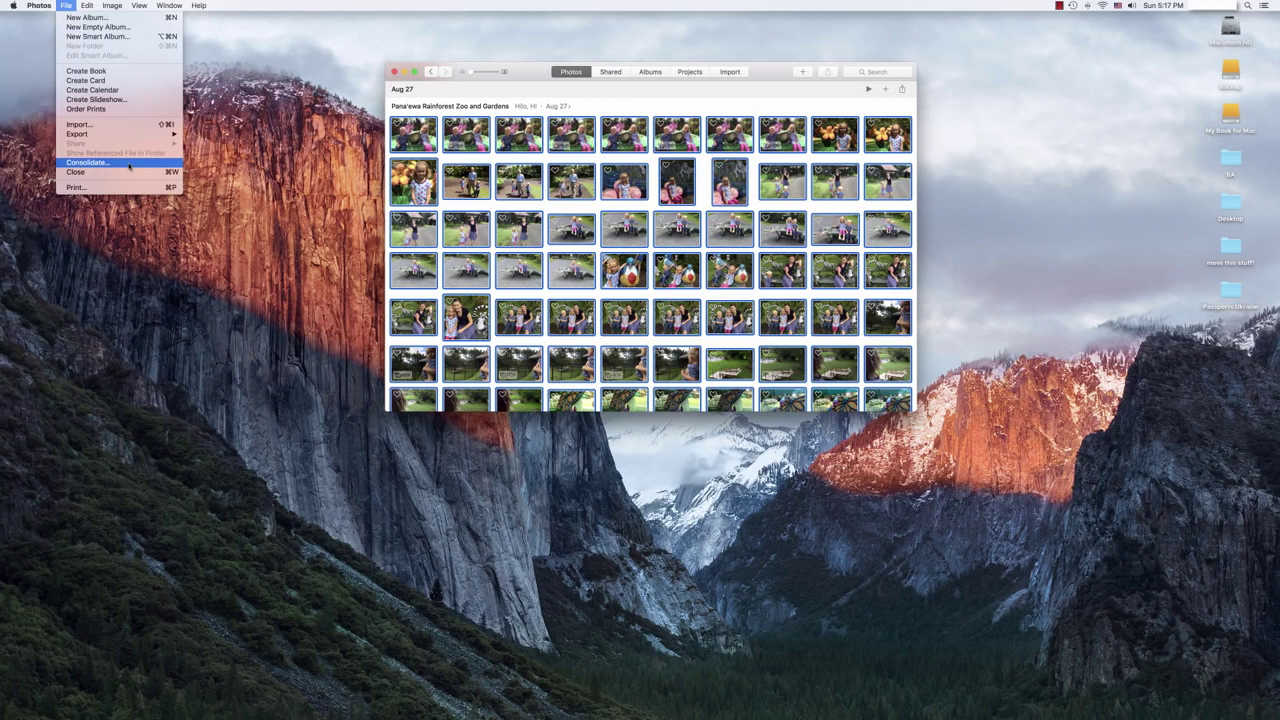
Reveal the Photos Library in Finder using Show in Finder from General preferences
left_click(65, 5)
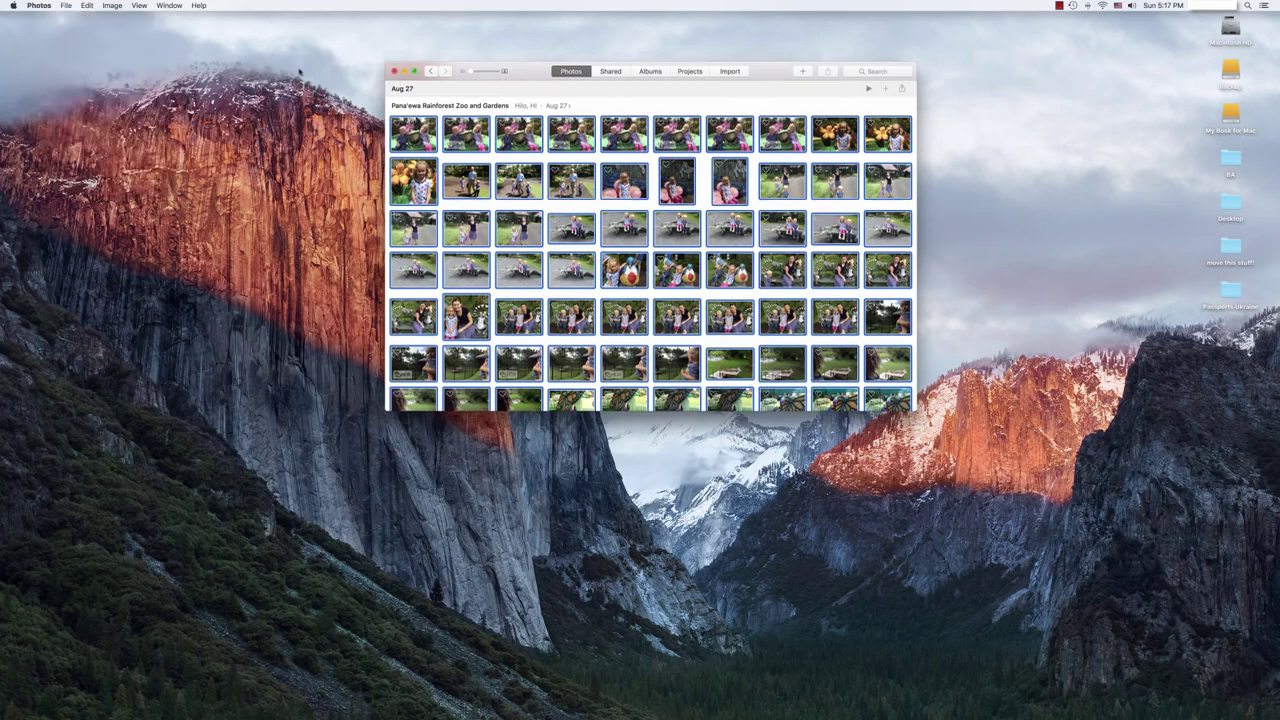
left_click(40, 5)
left_click(48, 35)
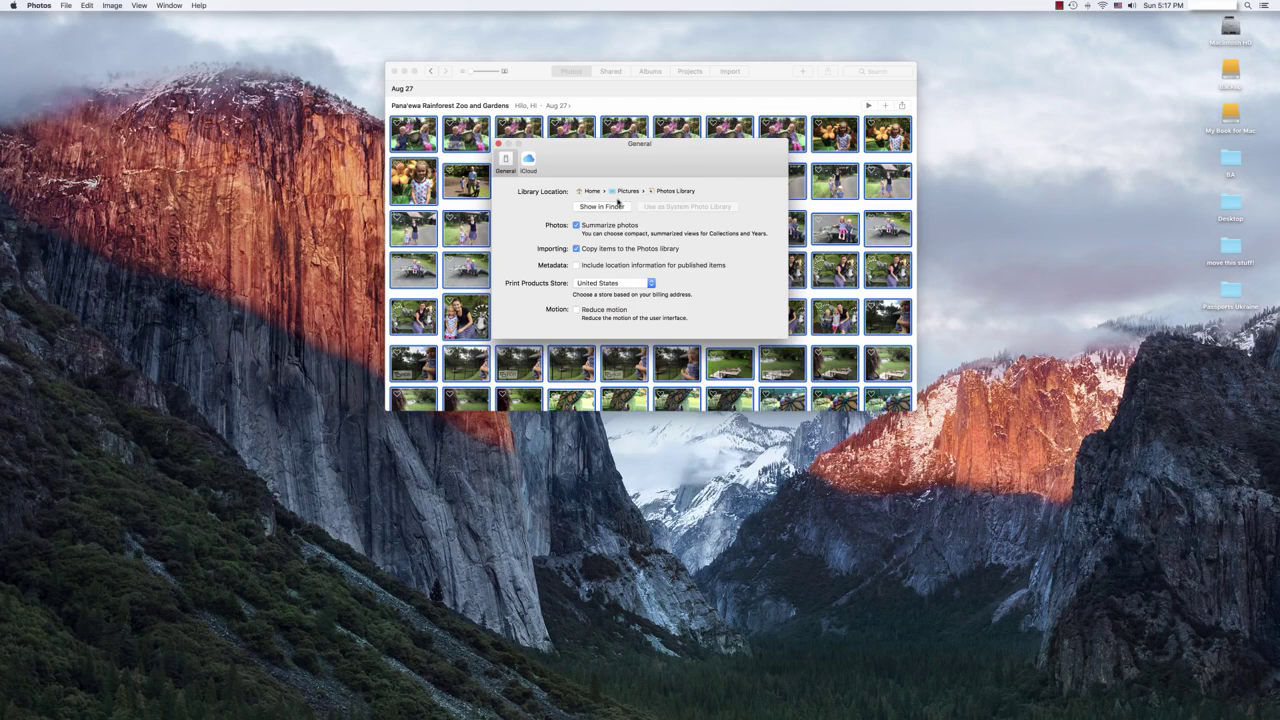
left_click(617, 206)
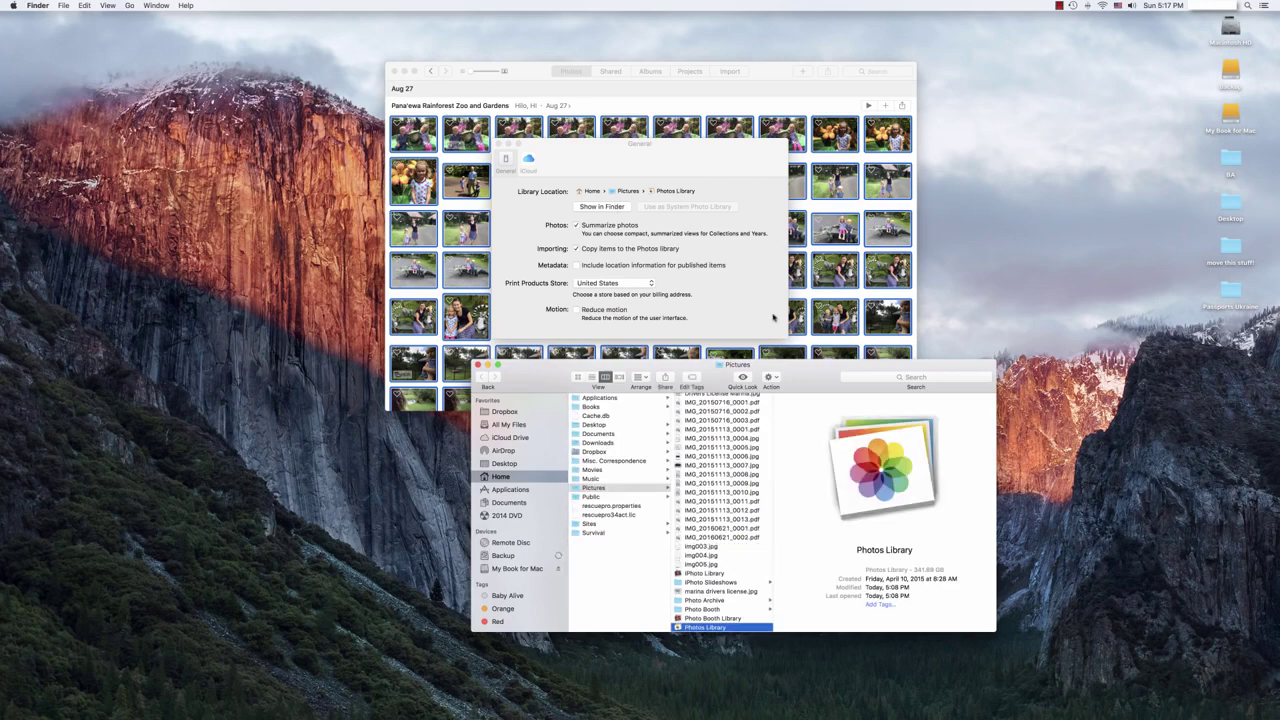
Copy the Photos Library from Pictures onto the My Book for Mac drive
left_click_drag(800, 370, 690, 134)
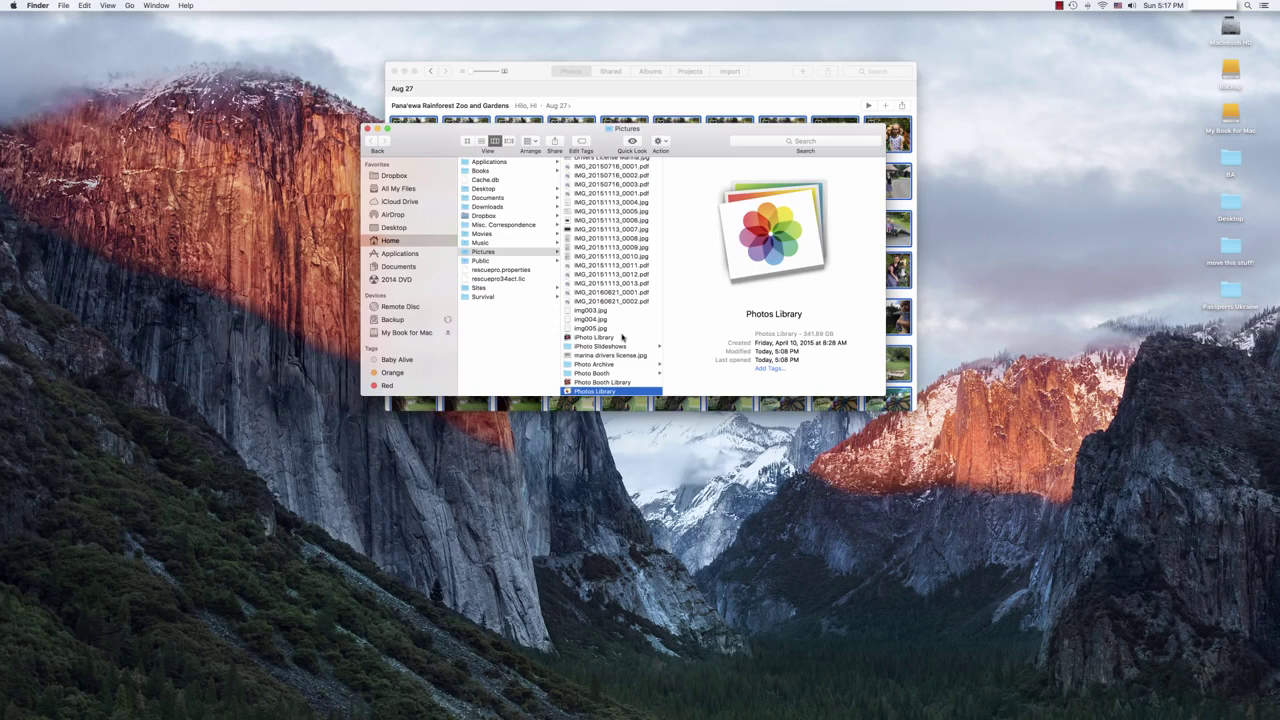
scroll(620, 338, "down", 2)
scroll(621, 338, "down", 1)
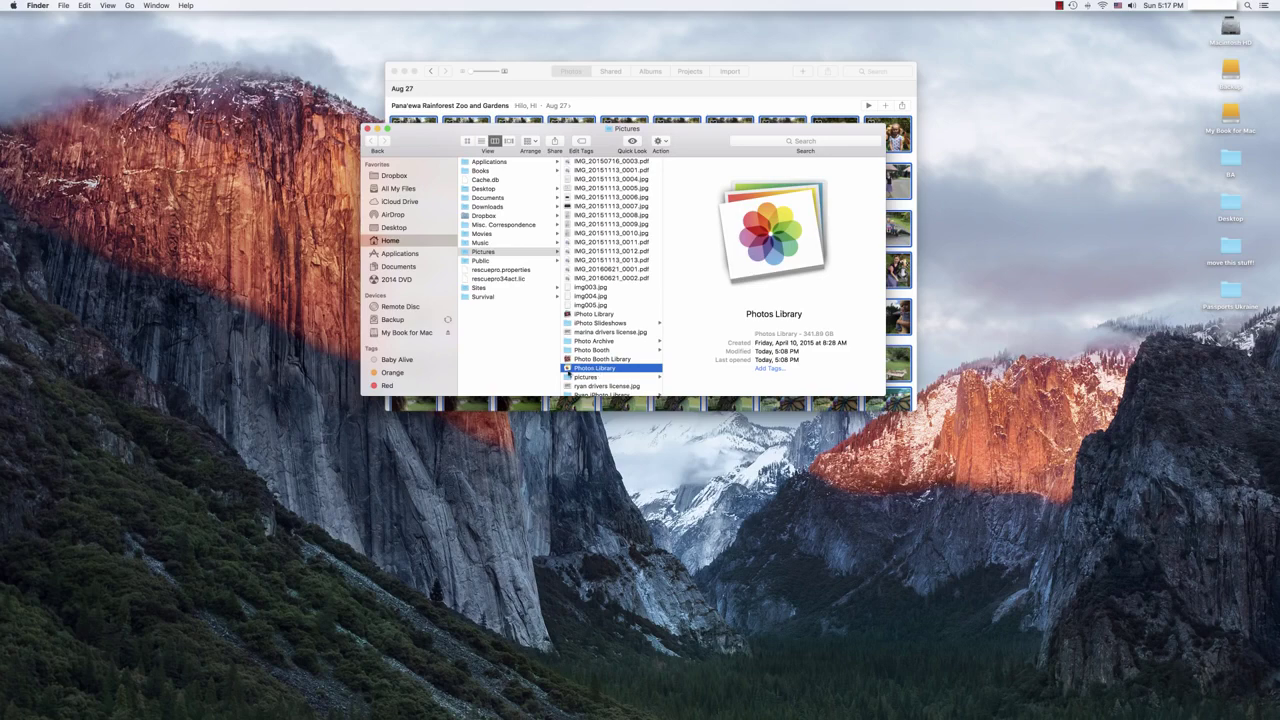
mouse_move(567, 369)
left_mouse_down()
mouse_move(965, 284)
mouse_move(1234, 121)
left_mouse_up()
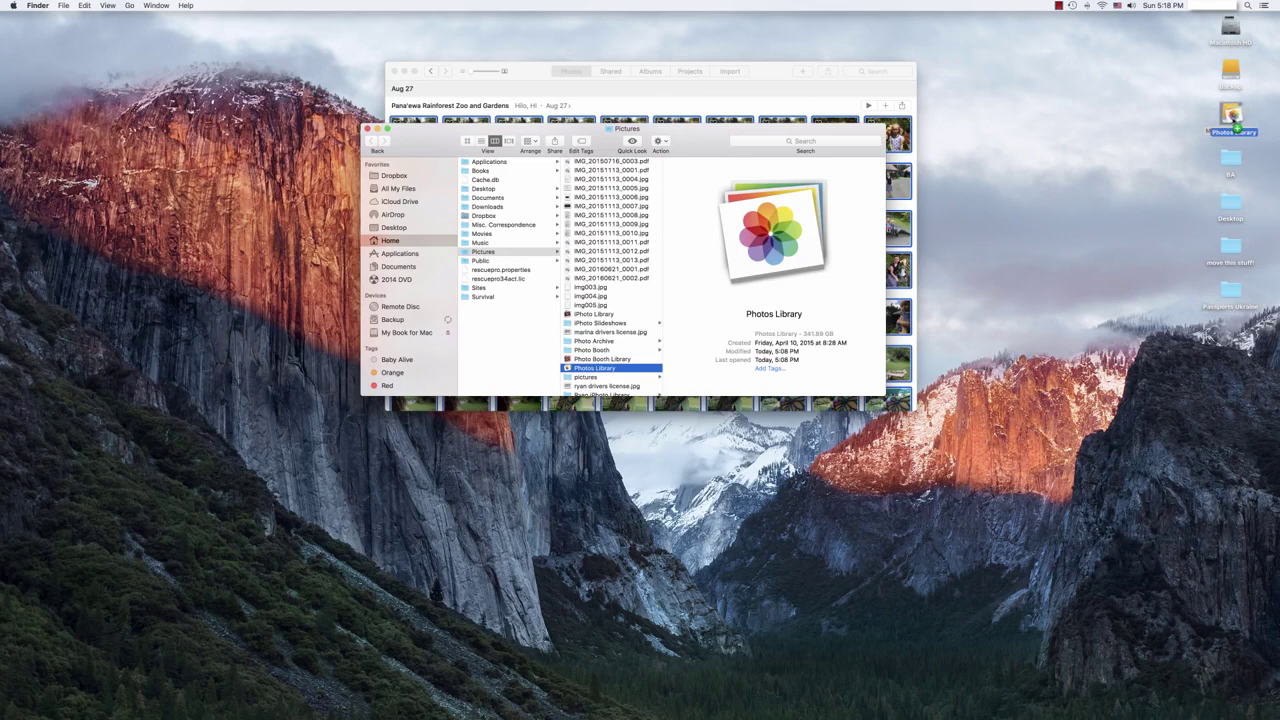
left_click_drag(1234, 121, 1226, 121)
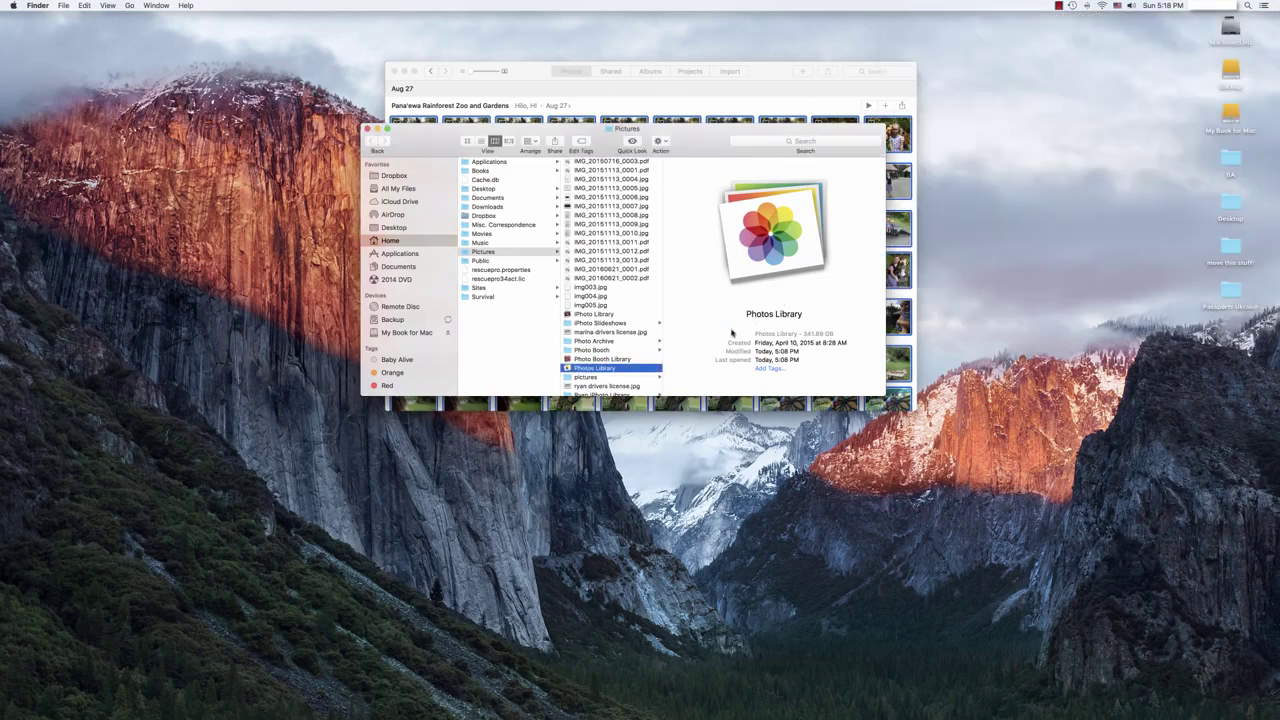
mouse_move(595, 368)
left_mouse_down()
mouse_move(1252, 104)
mouse_move(1235, 116)
left_mouse_up()
left_click_drag(1235, 116, 1235, 116)
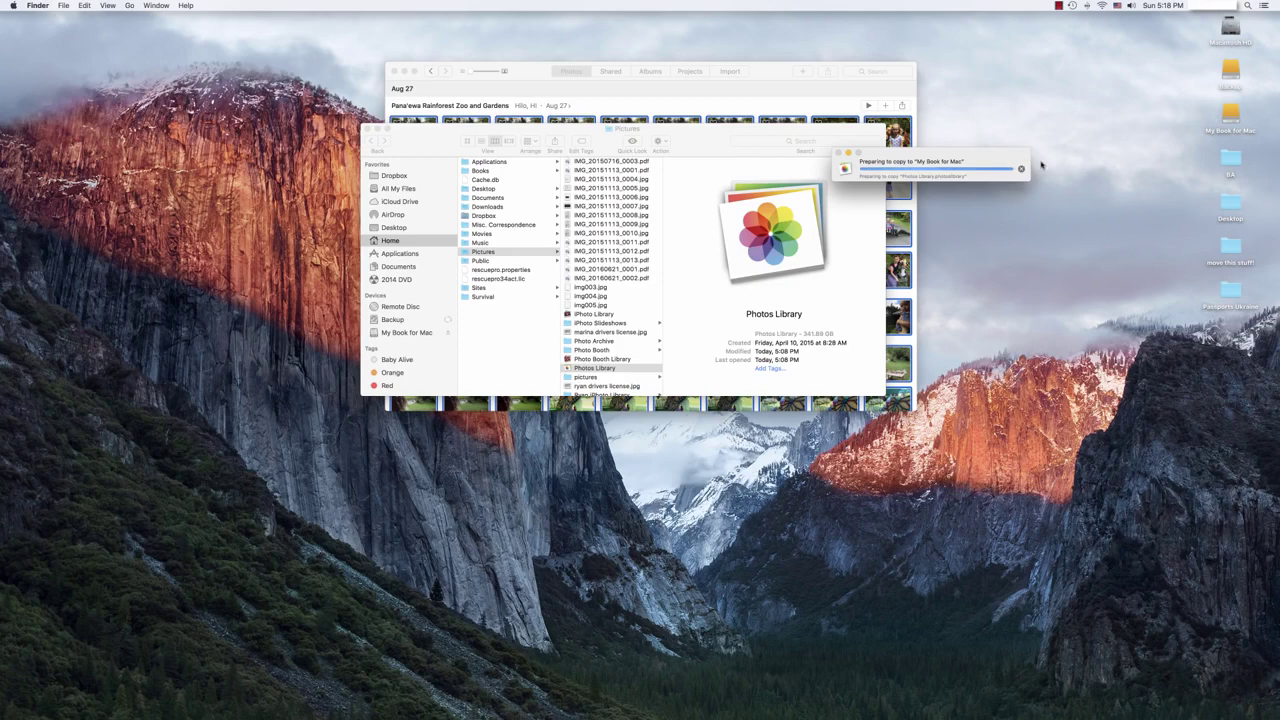
Close the copy progress window, Photos Preferences, and the Photos library window
left_click(1021, 168)
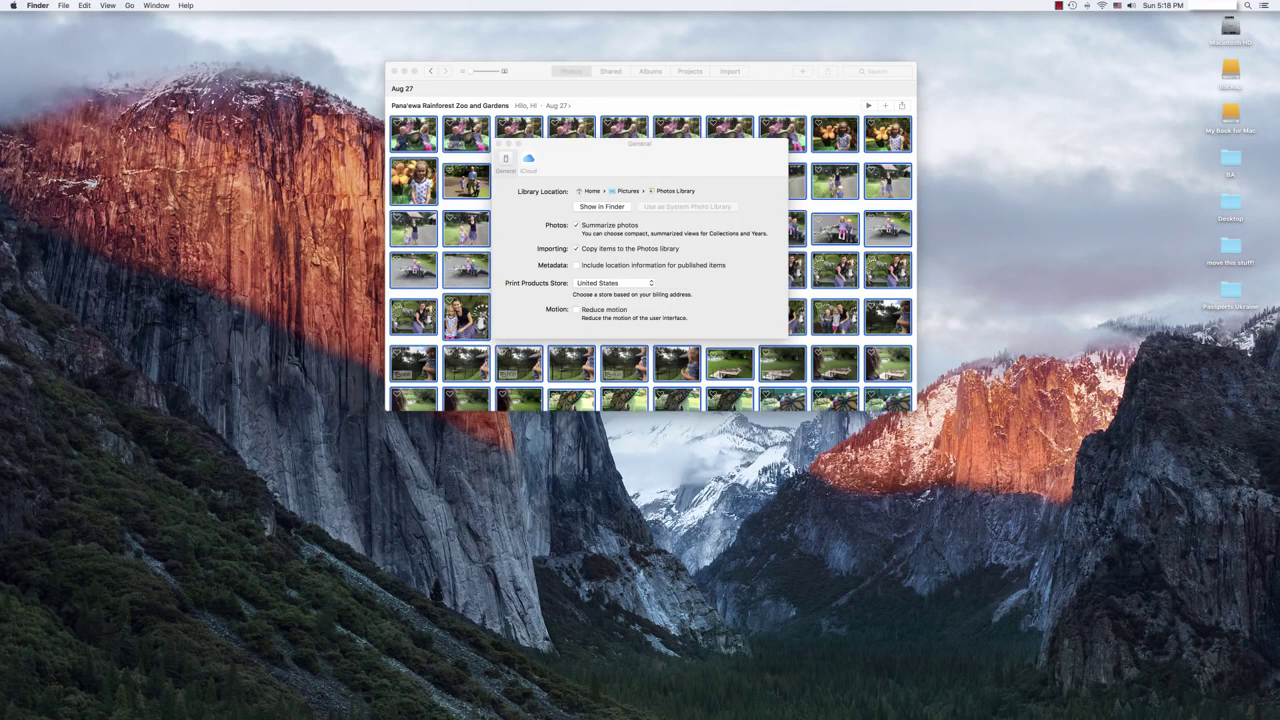
left_click(498, 144)
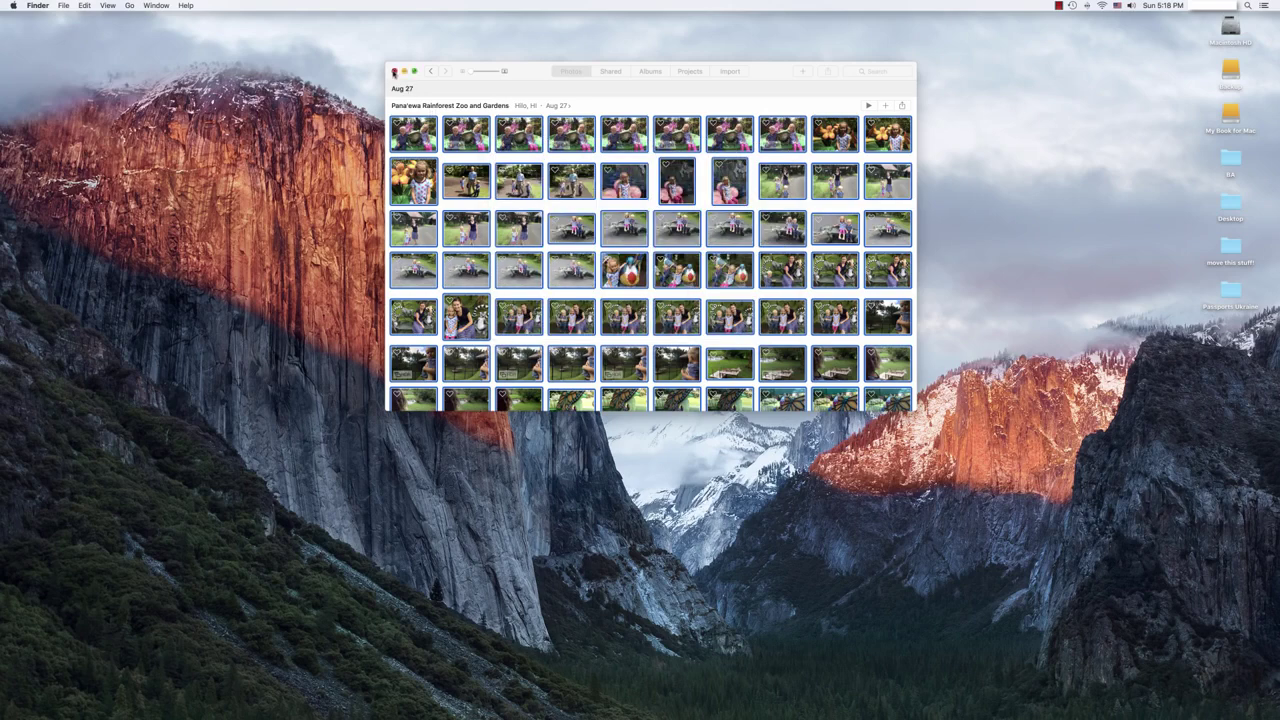
left_click(395, 72)
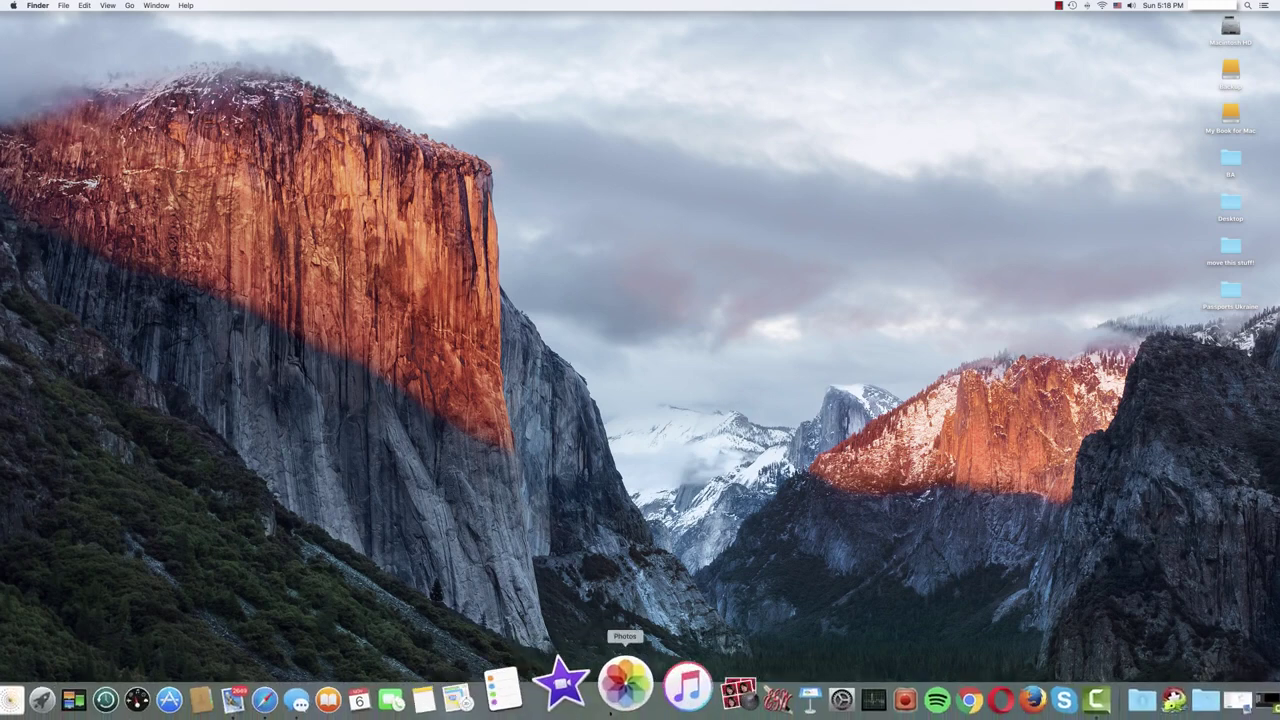
mouse_move(614, 690)
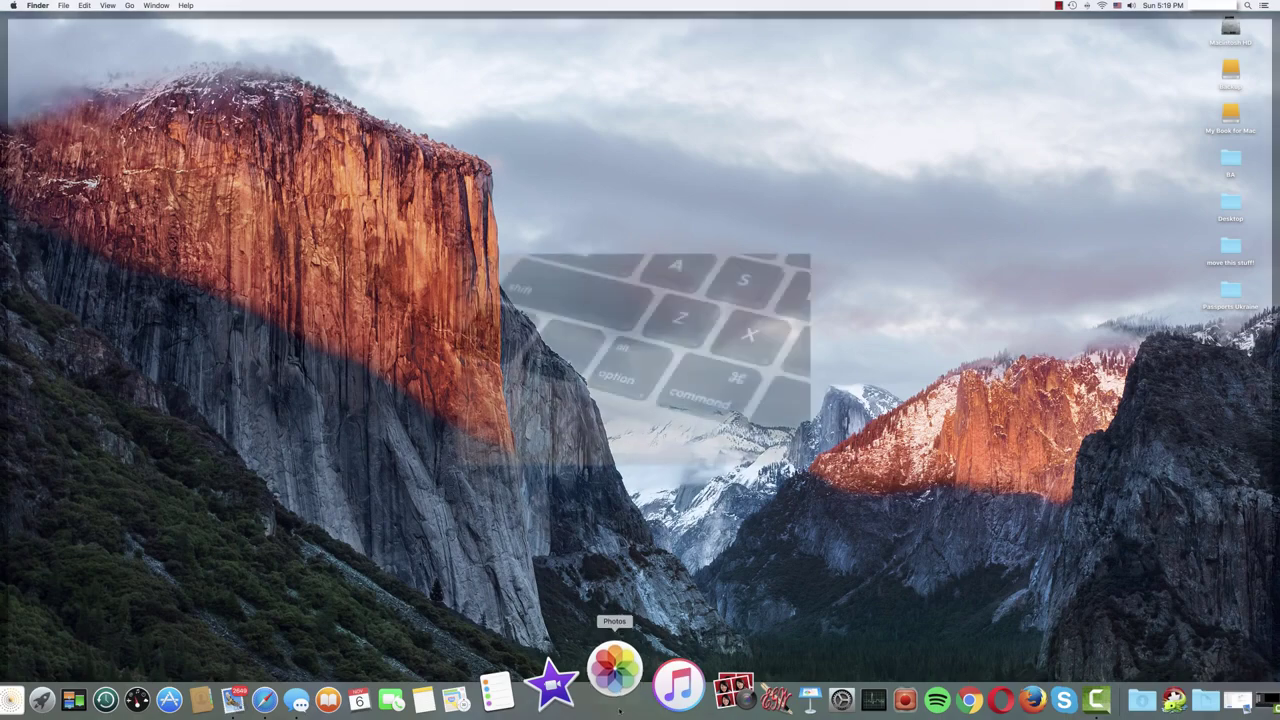
Relaunch Photos and pick the library stored on My Book for Mac in the library chooser
left_click(619, 700)
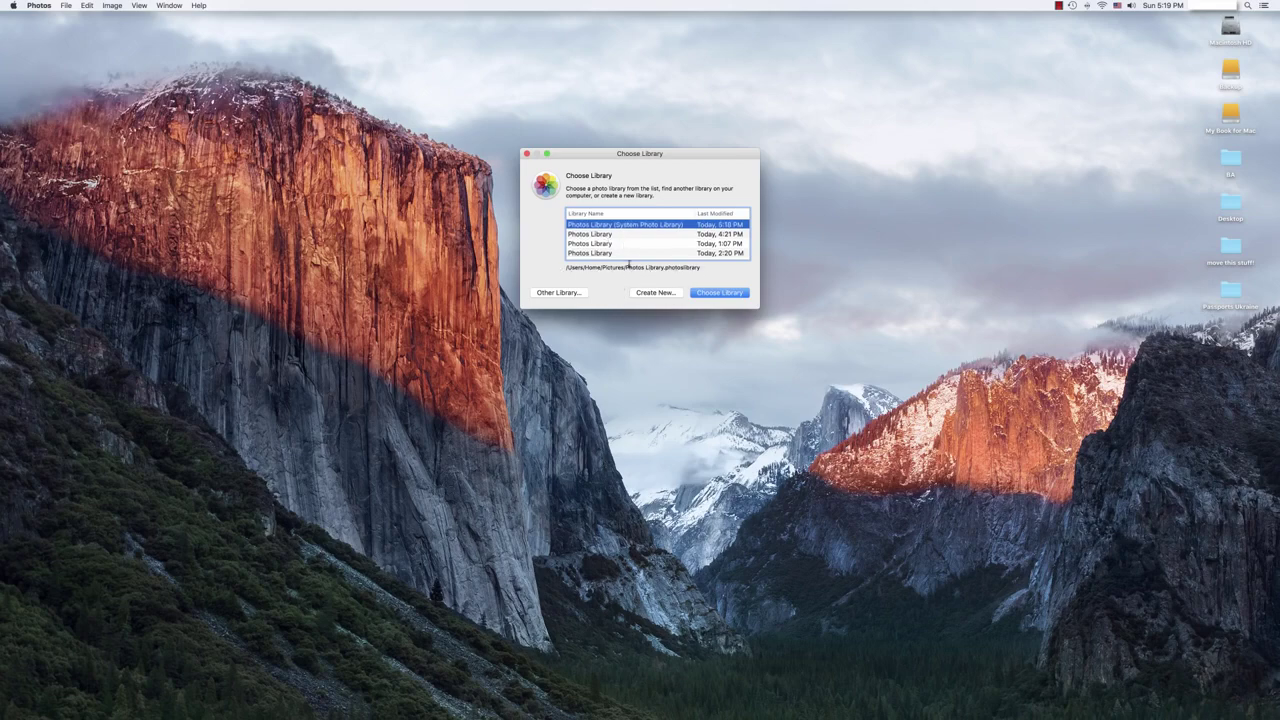
left_click(595, 236)
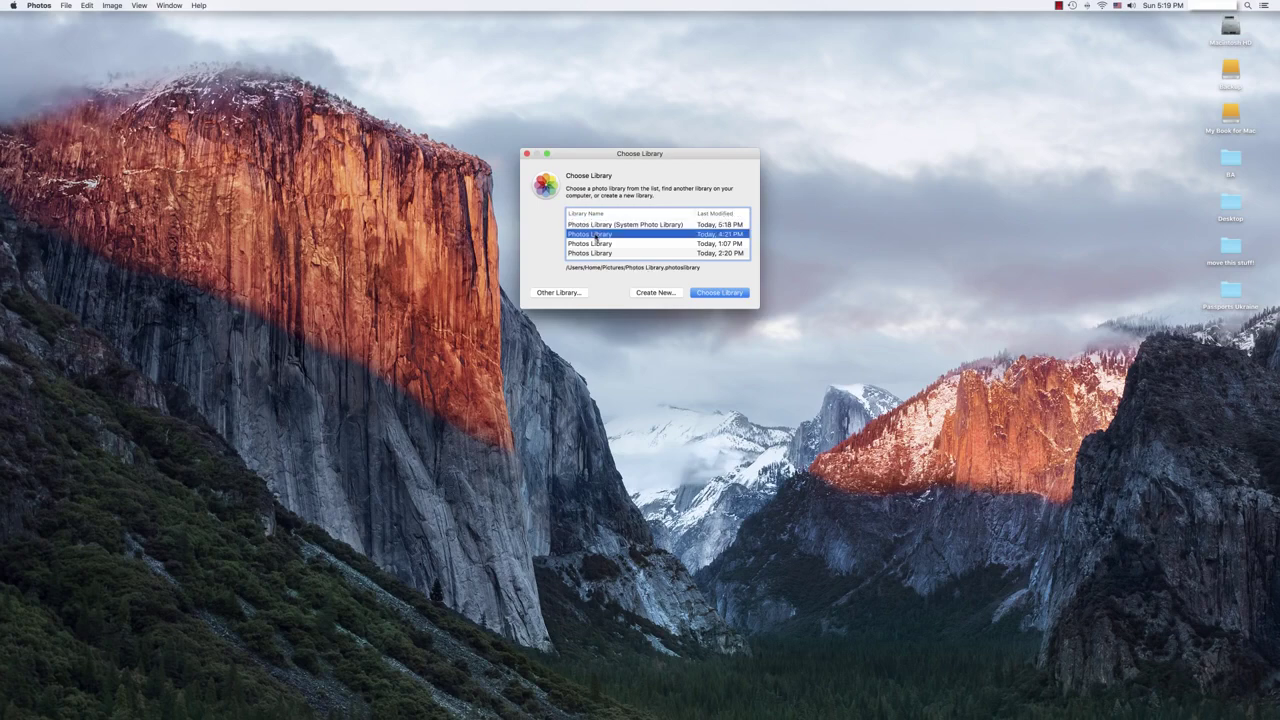
left_click(596, 245)
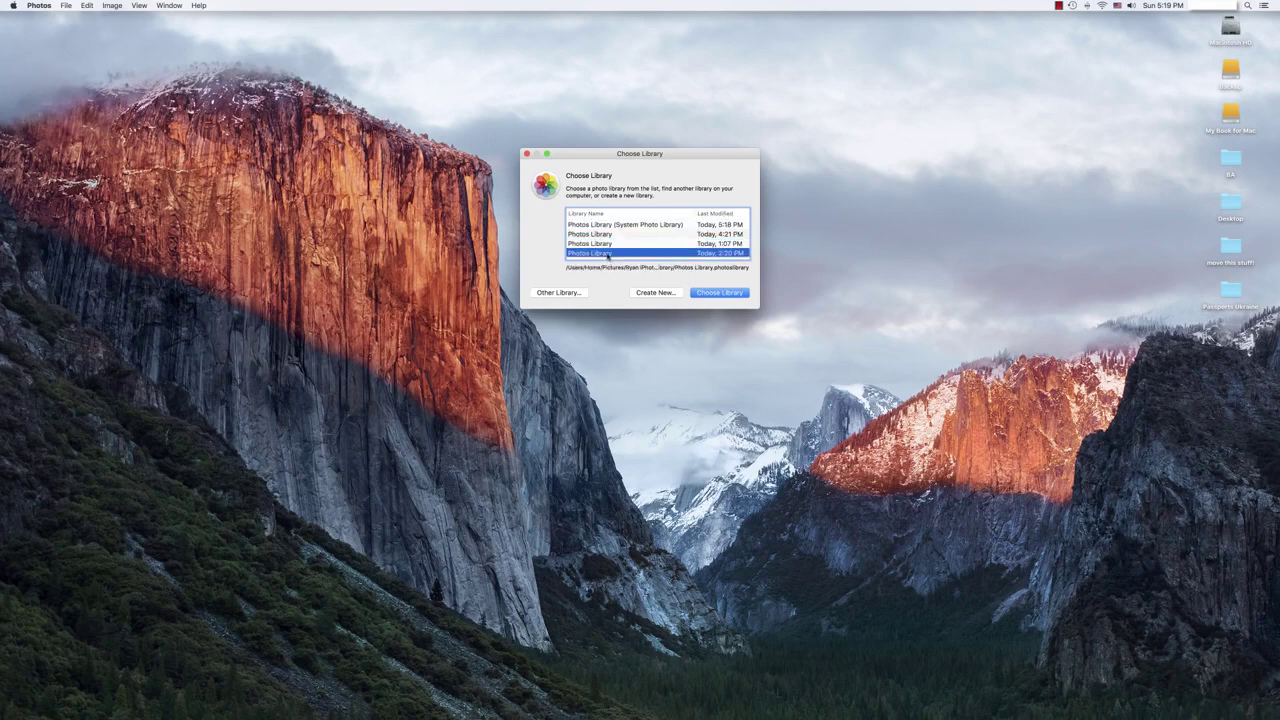
left_click(609, 246)
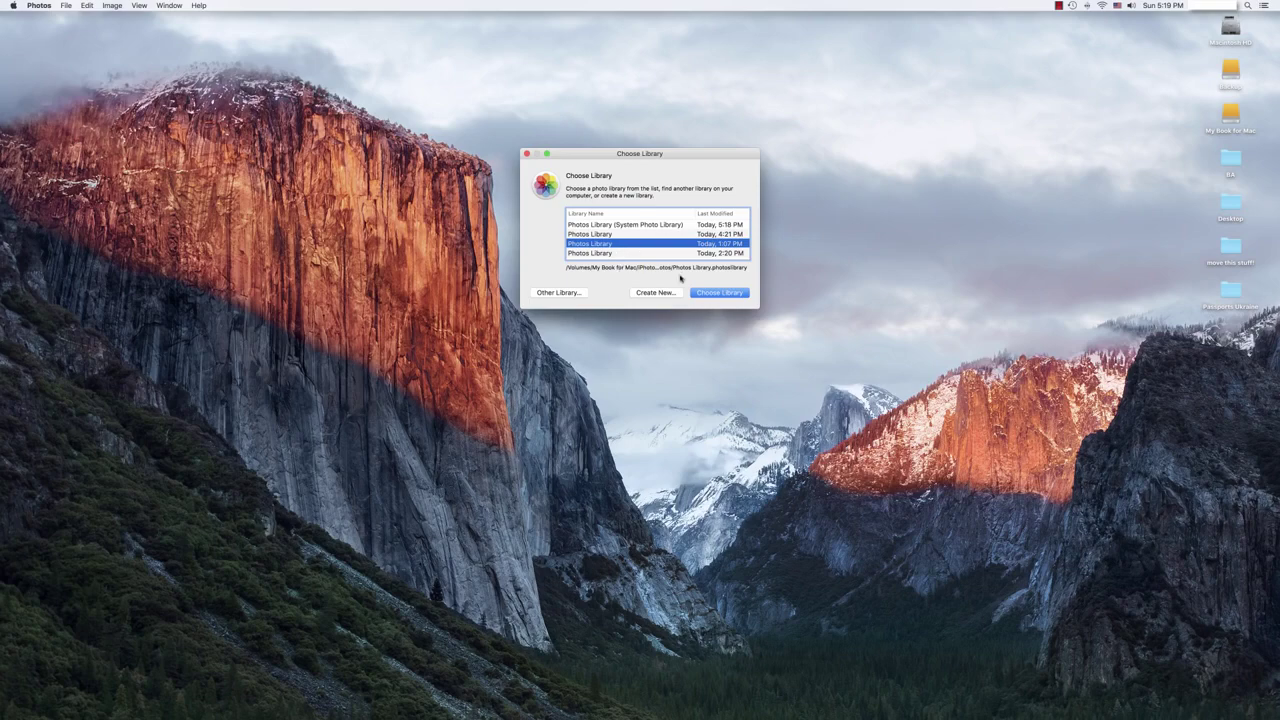
left_click(715, 293)
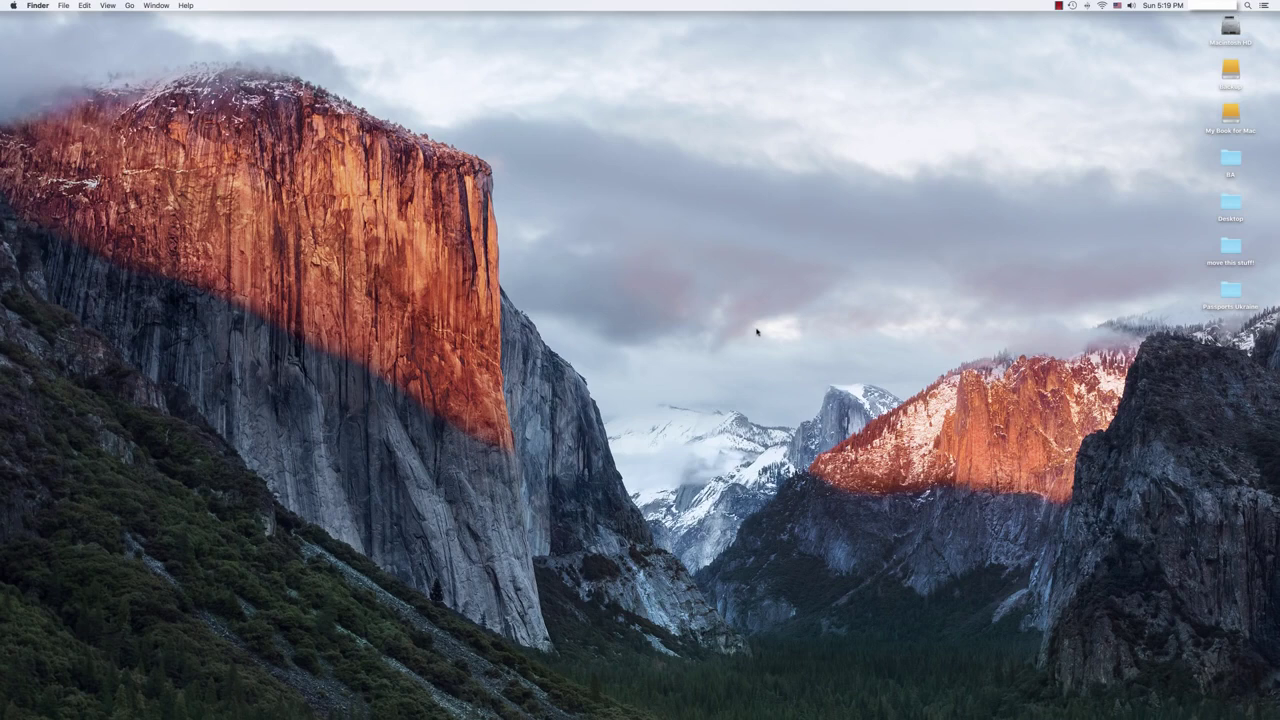
Launch Photos Library from My Book for Mac > iPhoto Libraries > Ryan Photos
double_click(1231, 113)
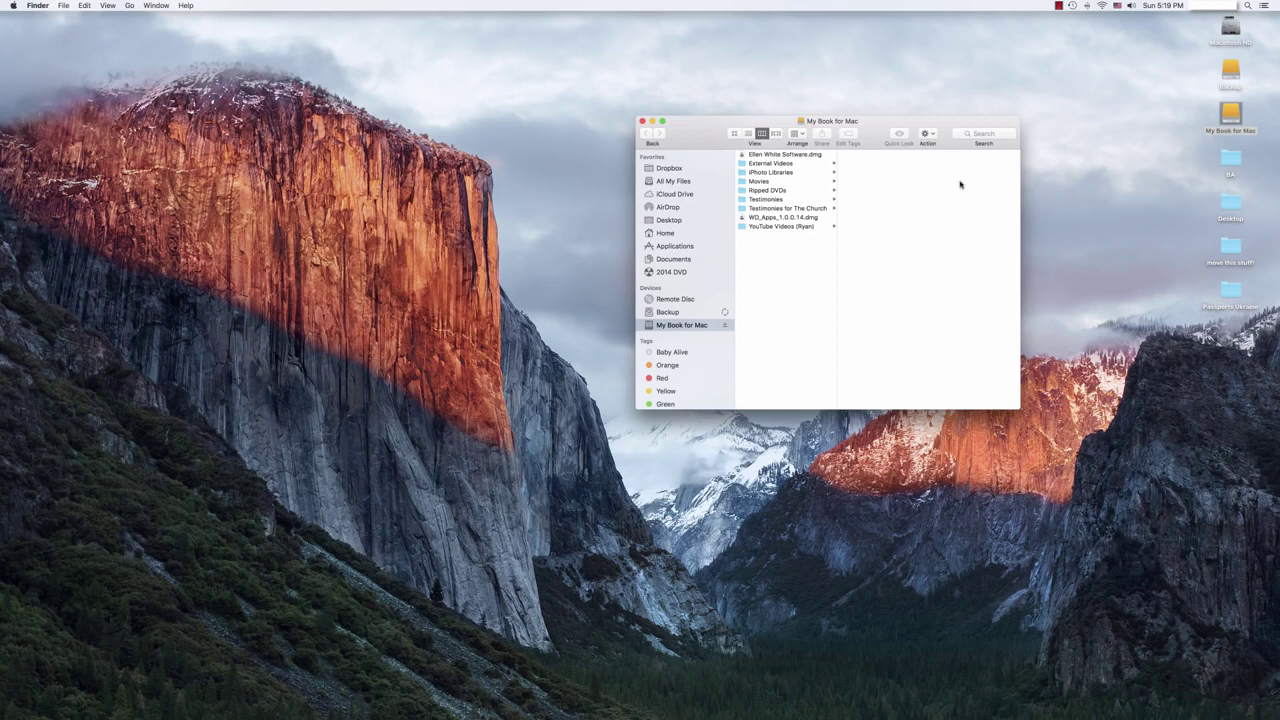
left_click(762, 174)
left_click(861, 164)
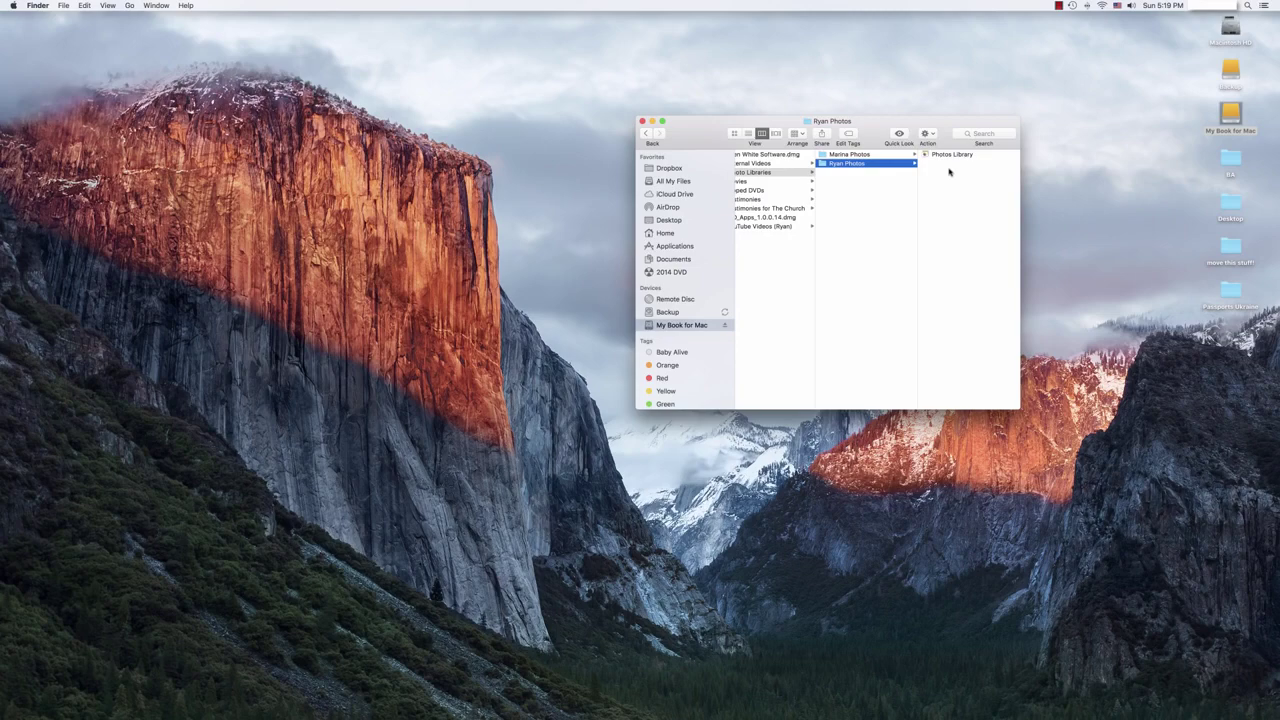
left_click(950, 157)
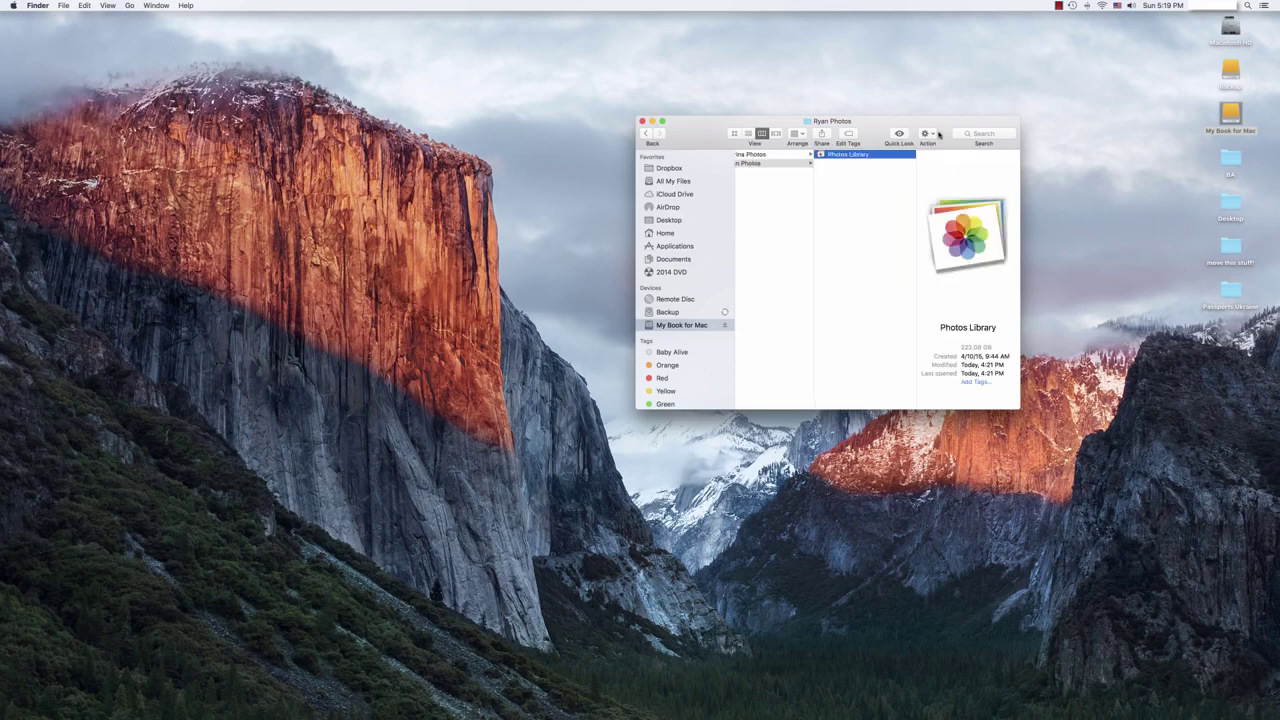
double_click(835, 157)
mouse_move(942, 127)
left_mouse_down()
mouse_move(959, 167)
mouse_move(1170, 391)
left_mouse_up()
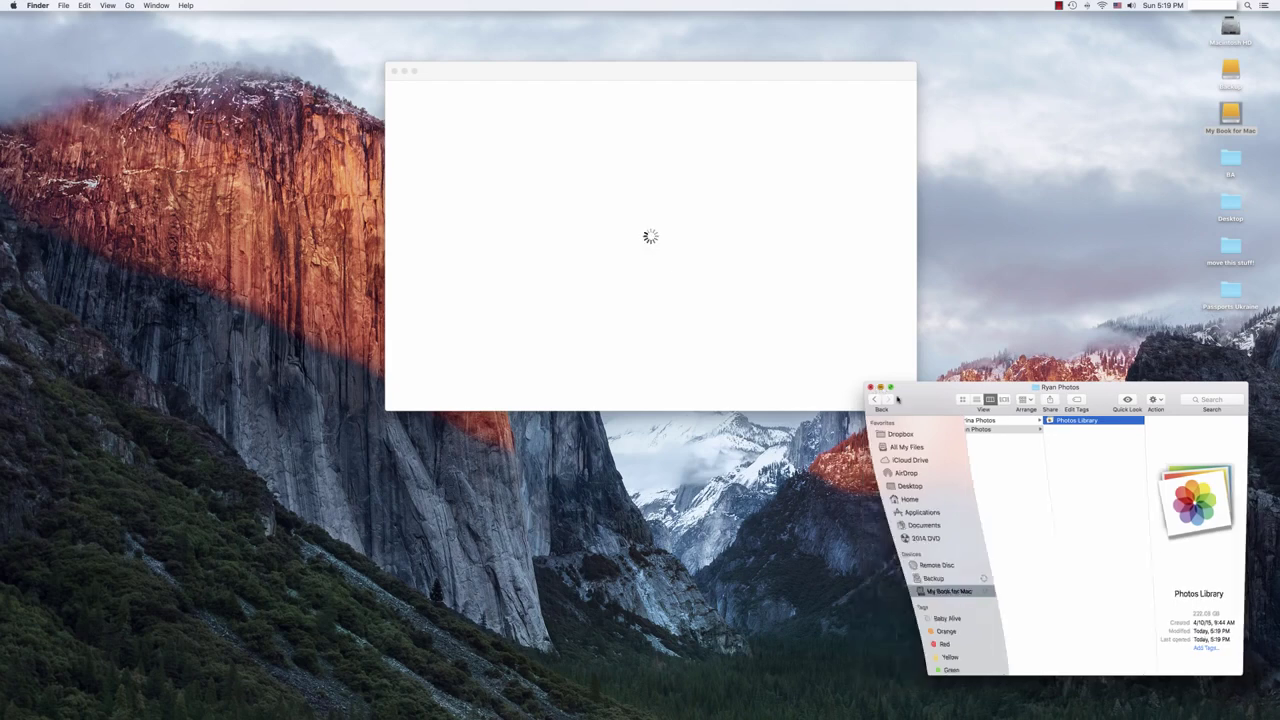
Close Finder, switch Photos from import to the Photos view, and minimize Photos
left_click(880, 388)
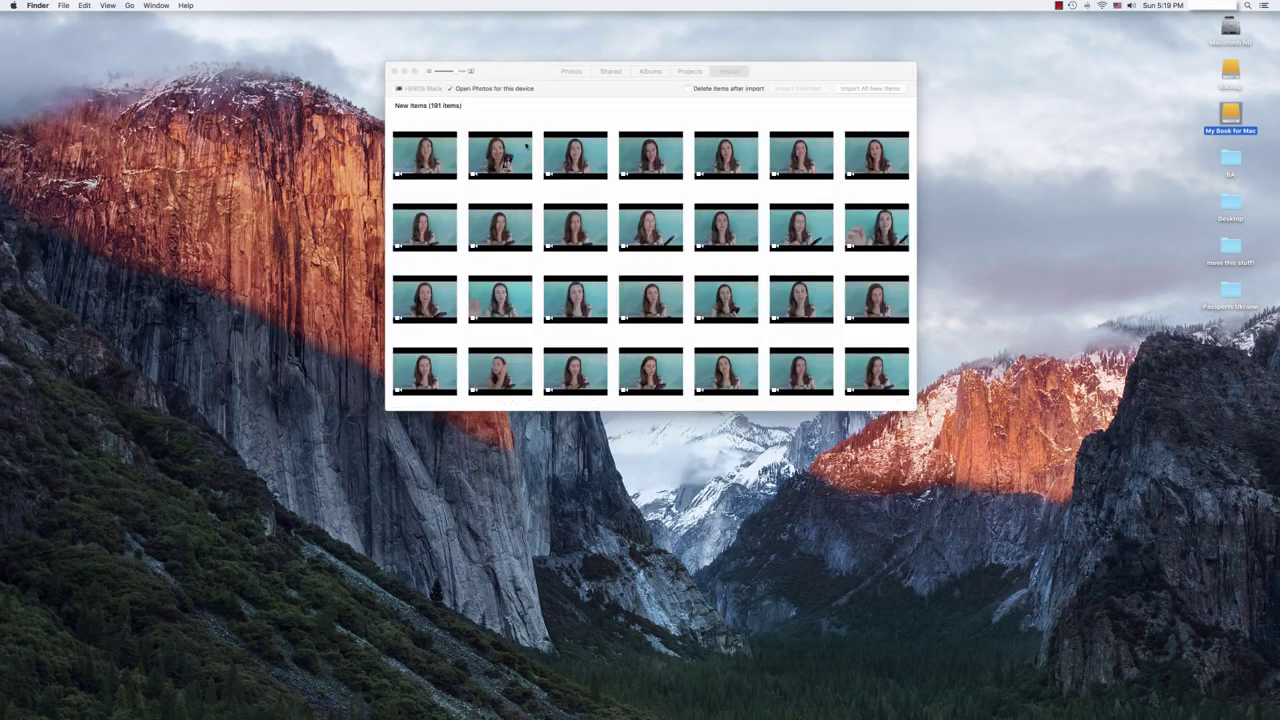
left_click(573, 72)
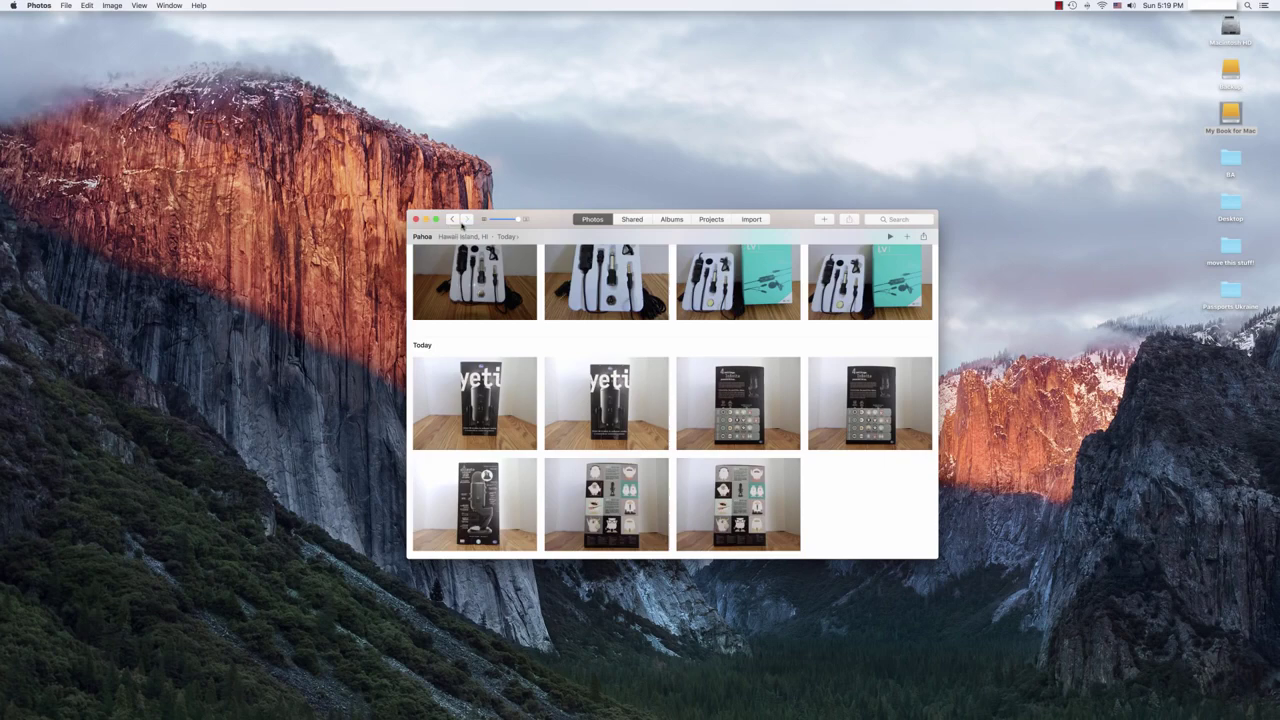
left_click(420, 218)
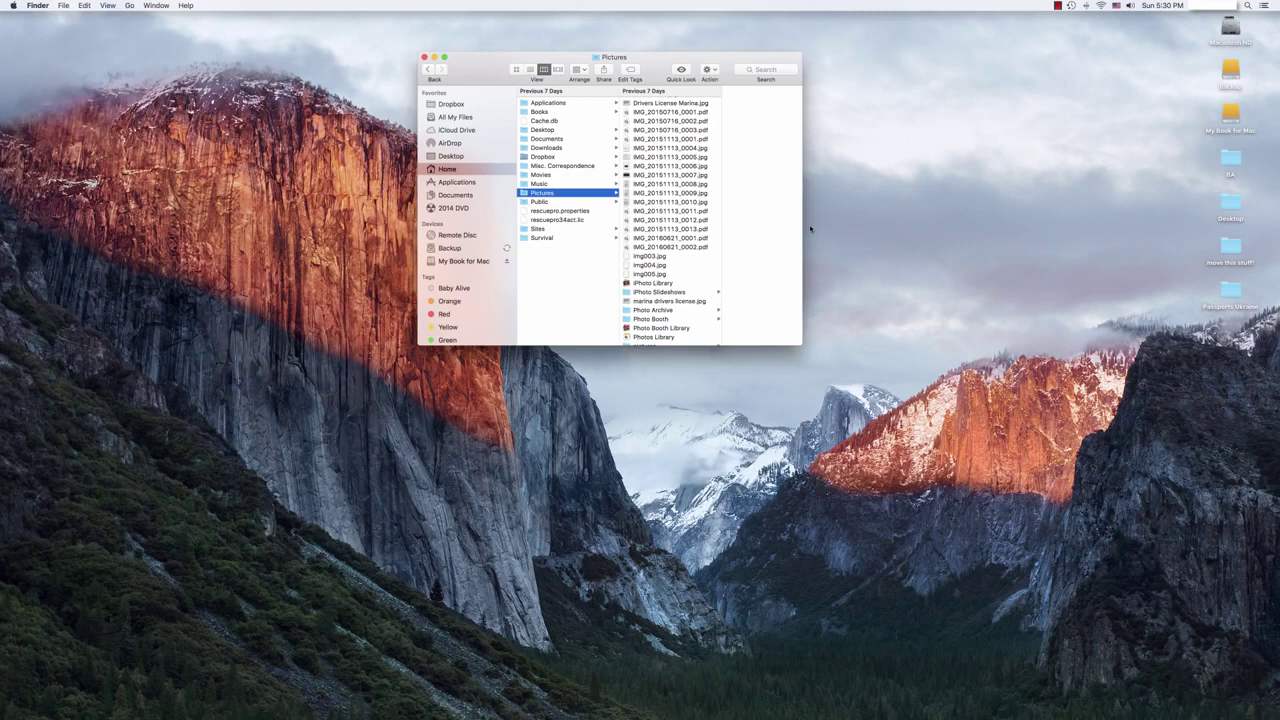
Inspect iPhoto Library, then the internal Photos Library's 341.89 GB size and dates
scroll(665, 270, "down", 3)
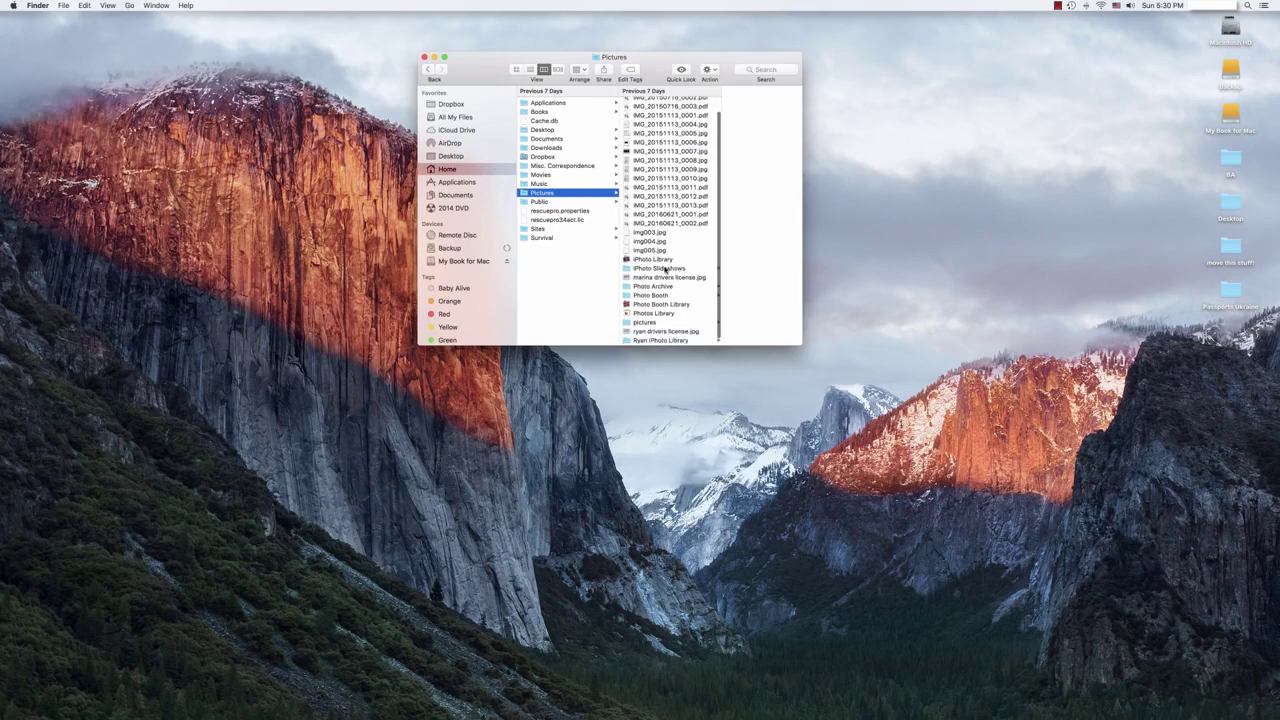
left_click(664, 260)
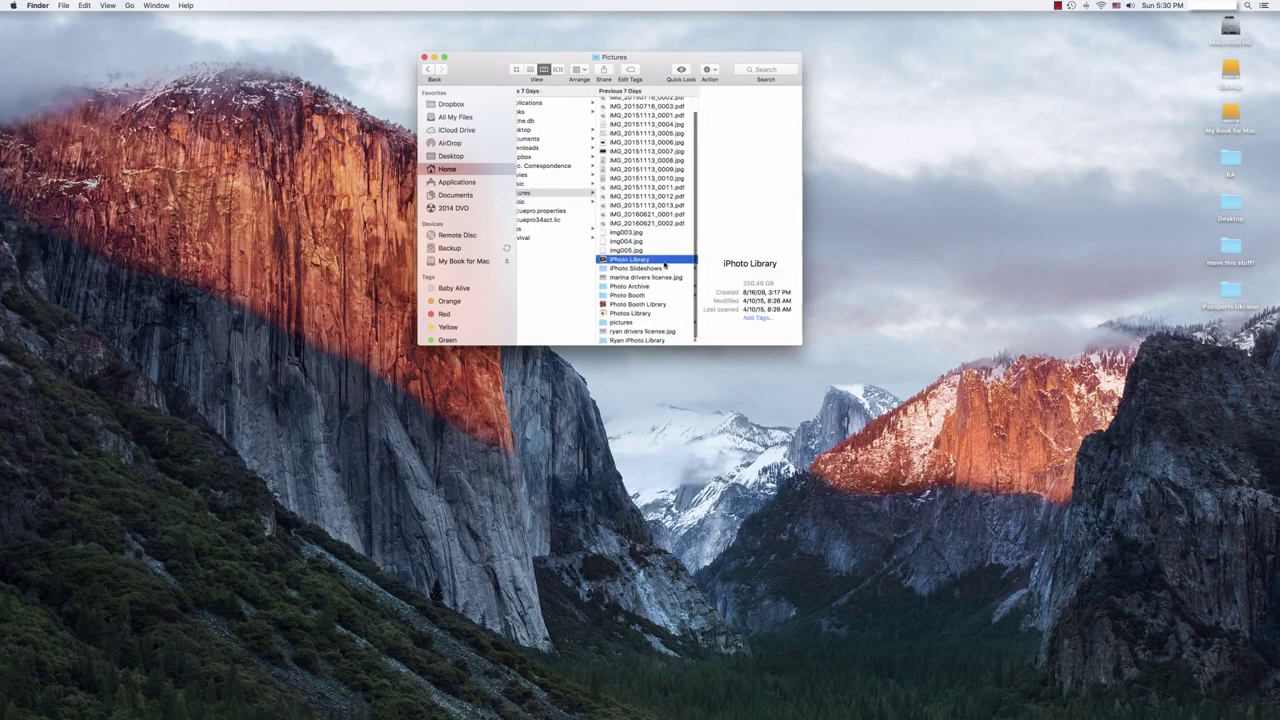
left_click(620, 315)
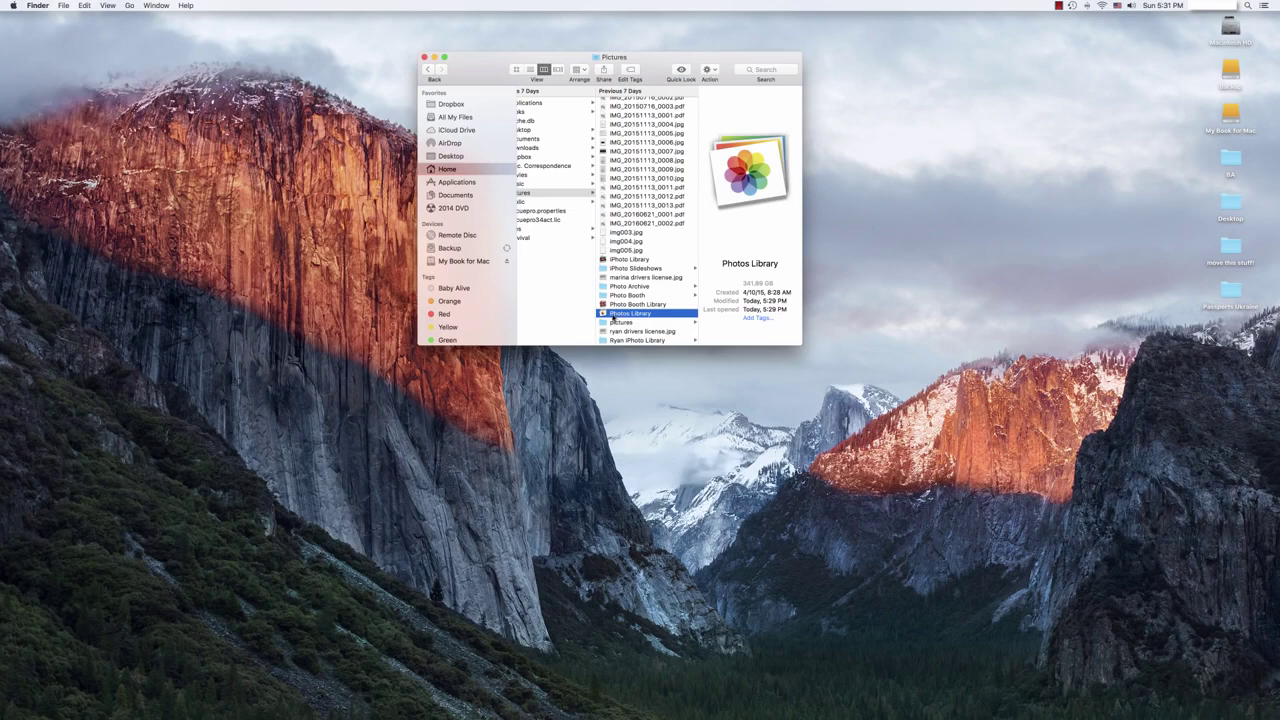
Move the internal Photos Library and iPhoto Library to the Trash
left_click_drag(610, 313, 1180, 700)
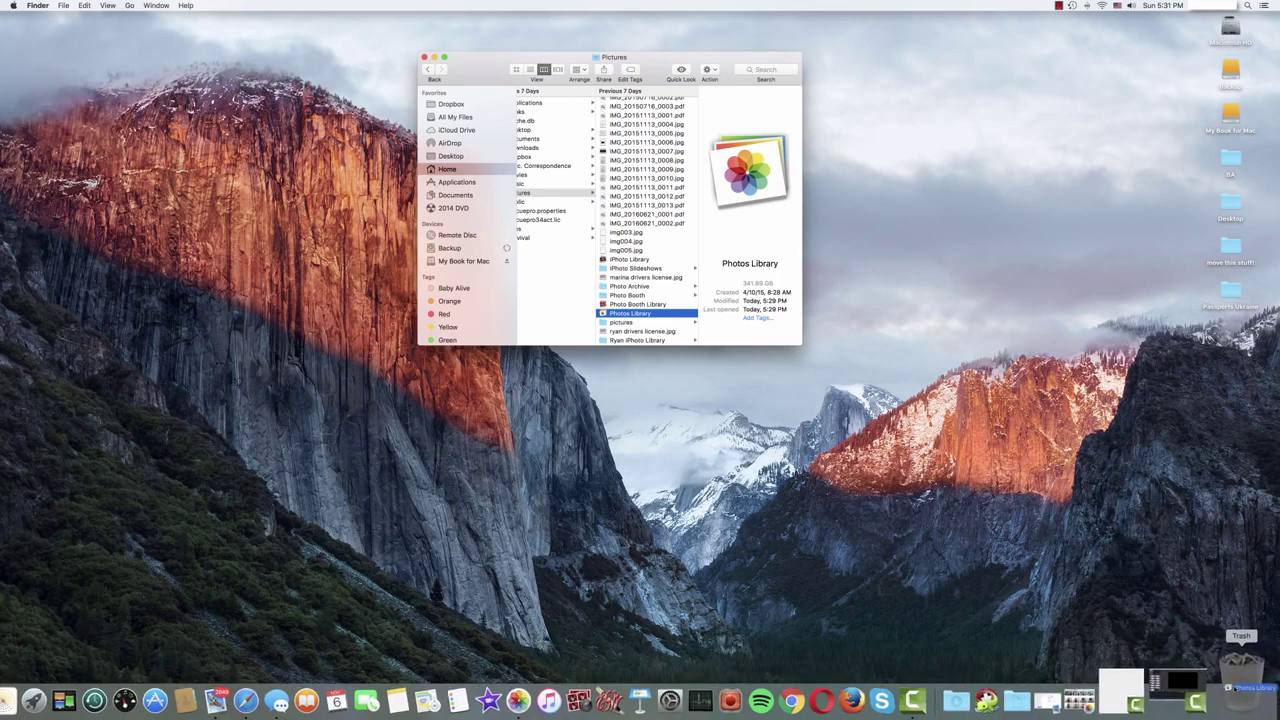
left_click_drag(1180, 690, 1237, 688)
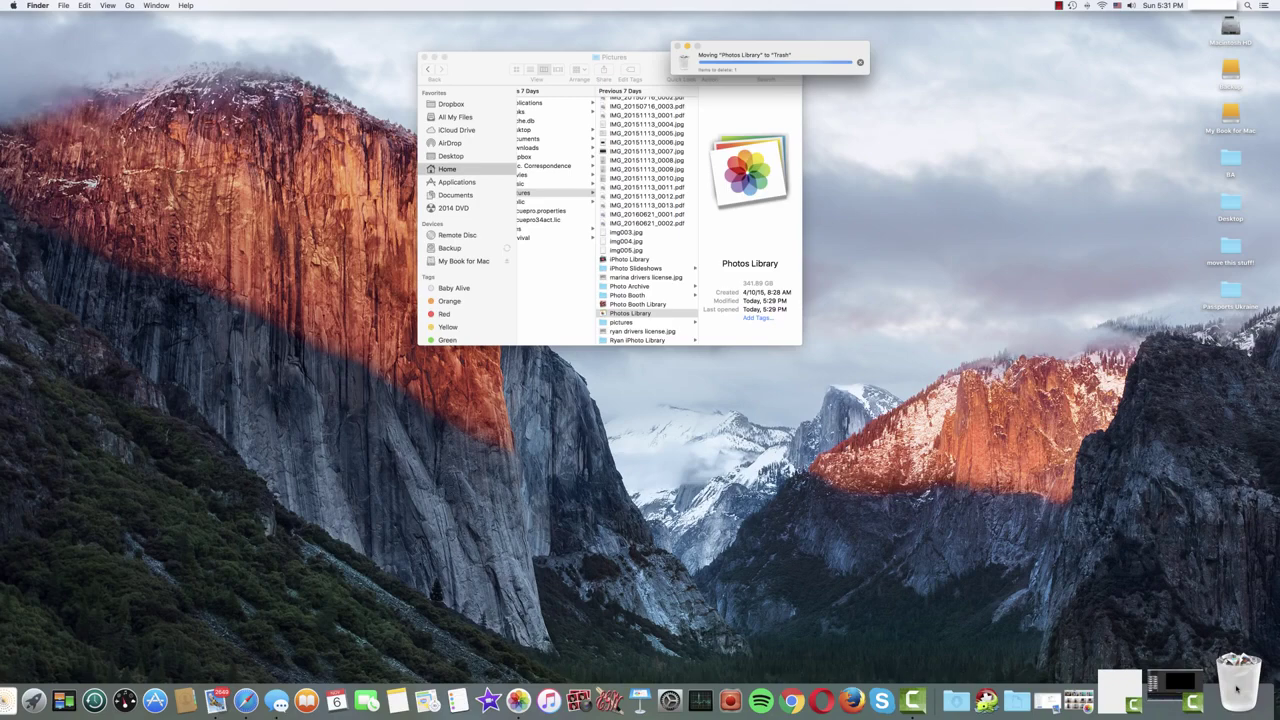
left_click(640, 261)
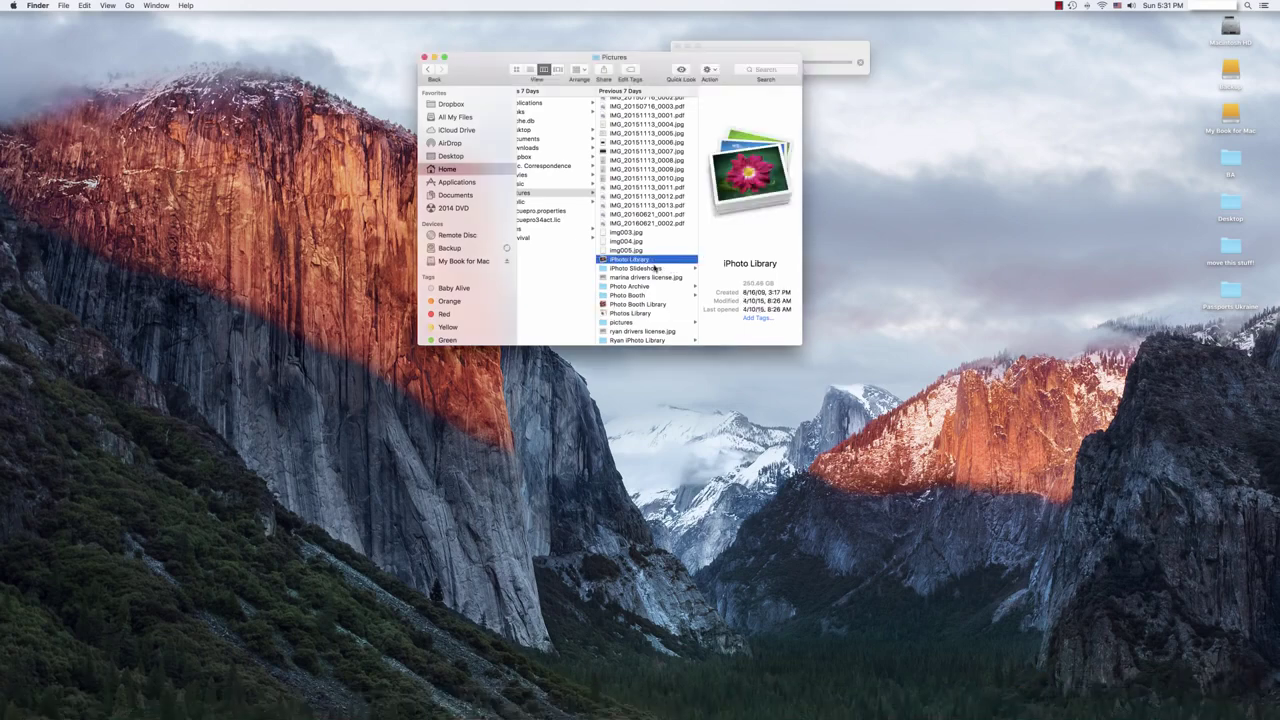
mouse_move(601, 259)
left_mouse_down()
mouse_move(1185, 716)
mouse_move(1235, 690)
left_mouse_up()
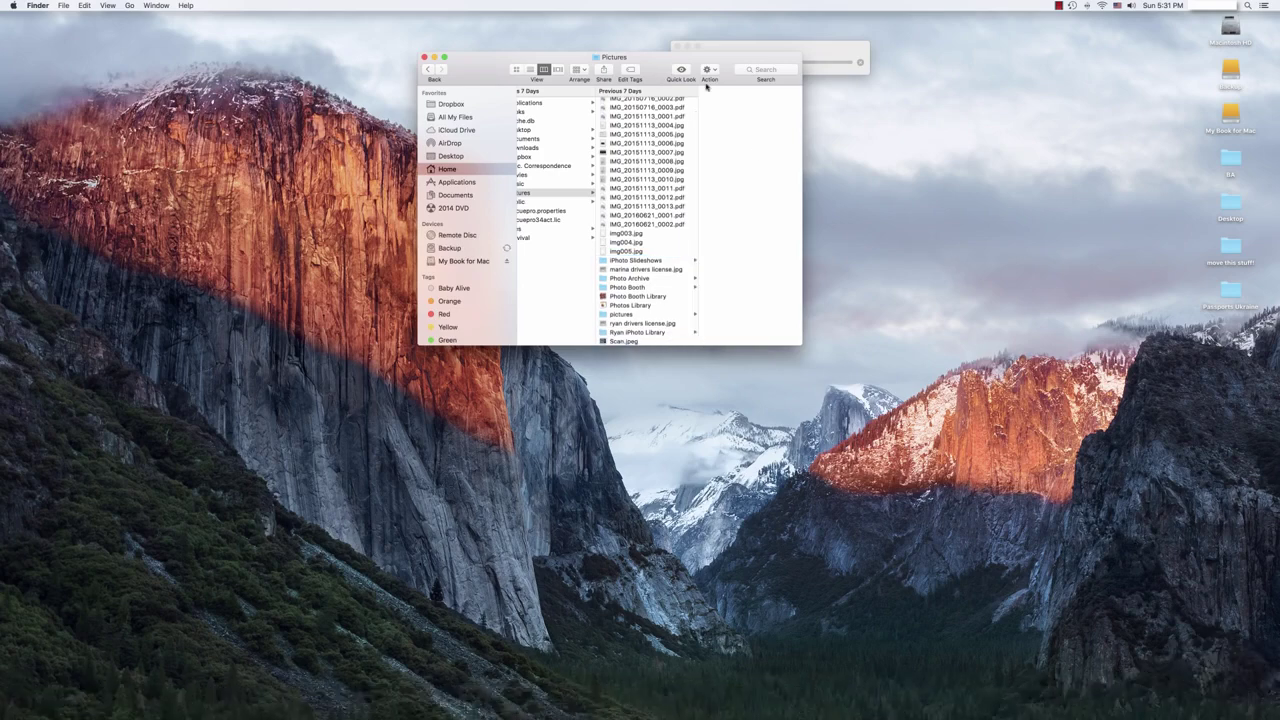
Empty the Trash to free disk space
left_click_drag(733, 58, 717, 112)
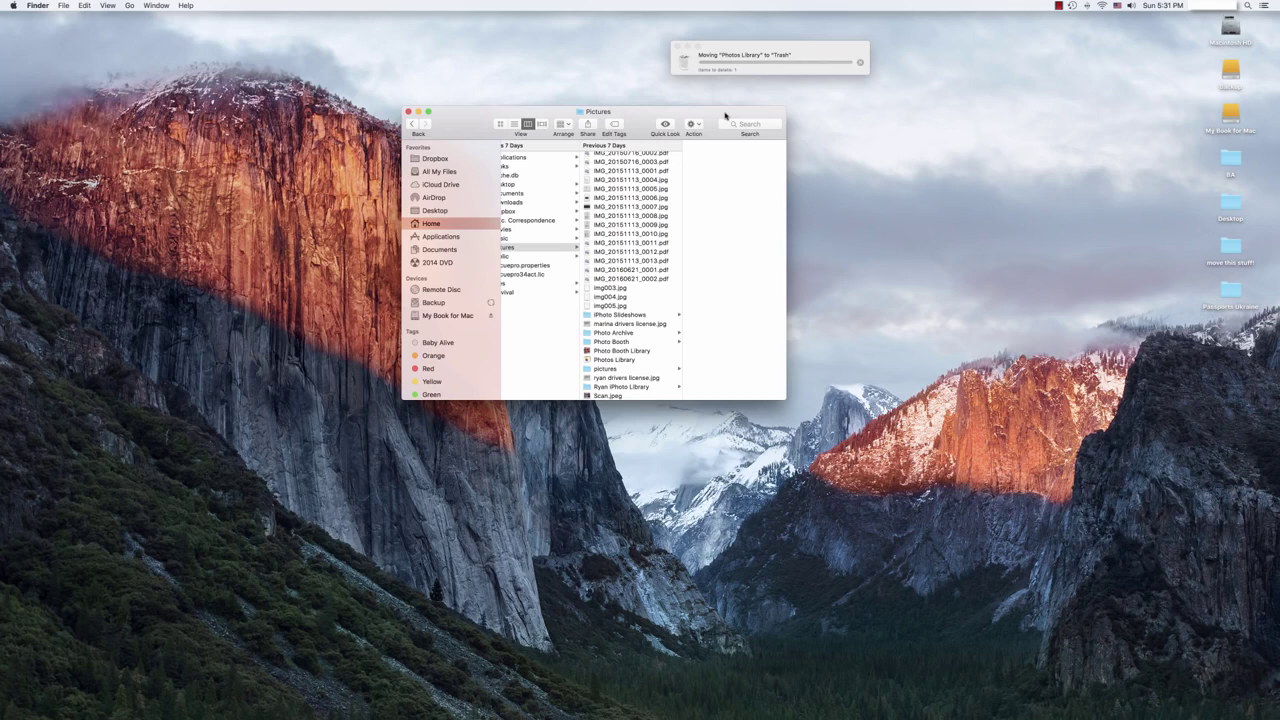
mouse_move(1234, 680)
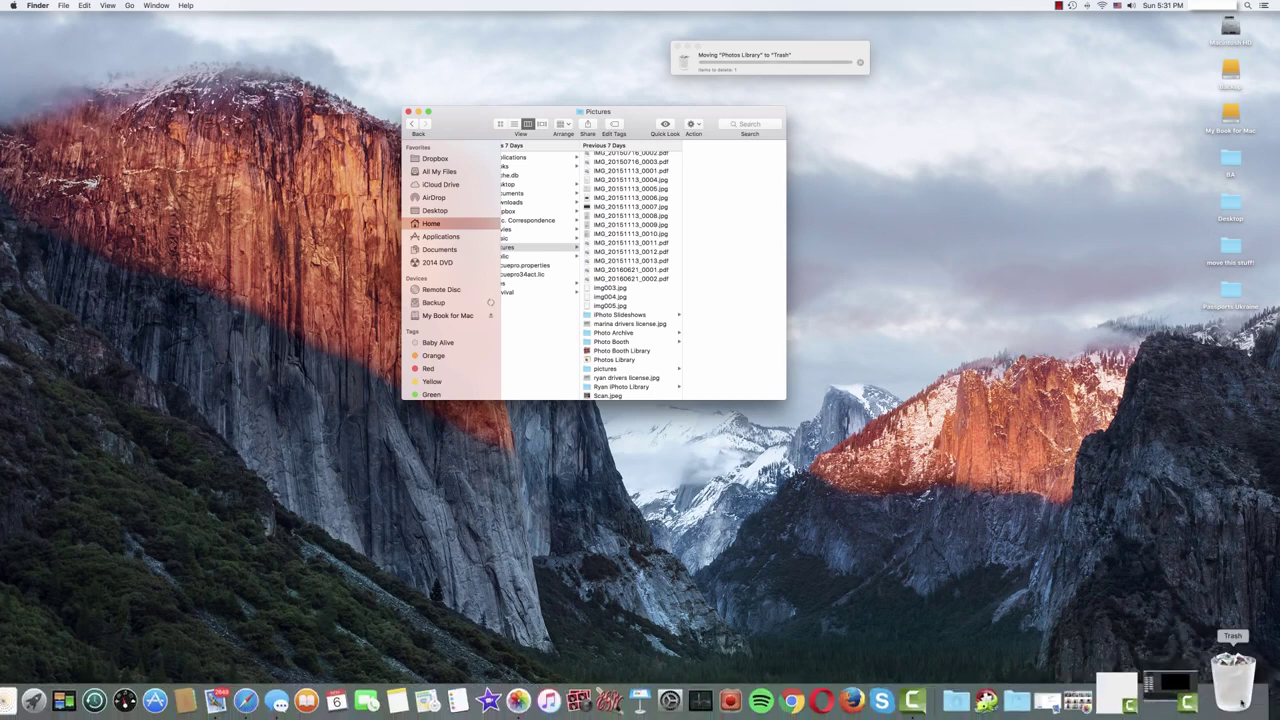
right_click(1237, 697)
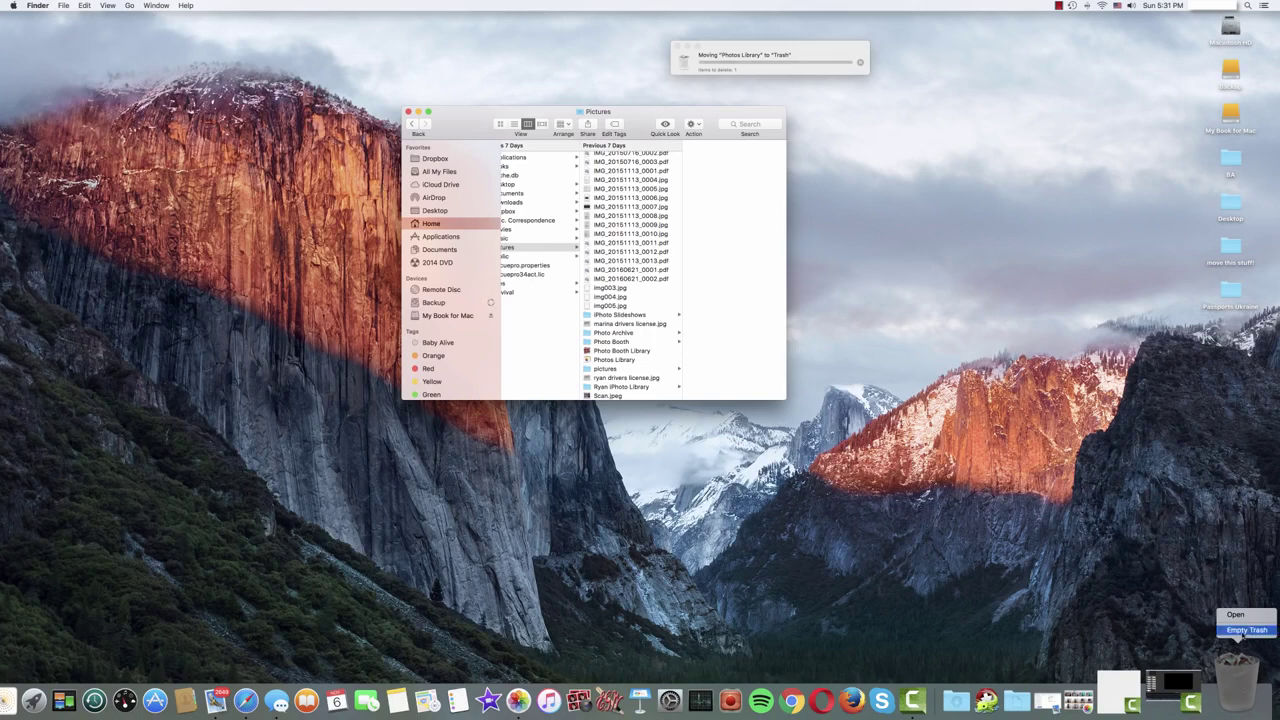
left_click(1240, 630)
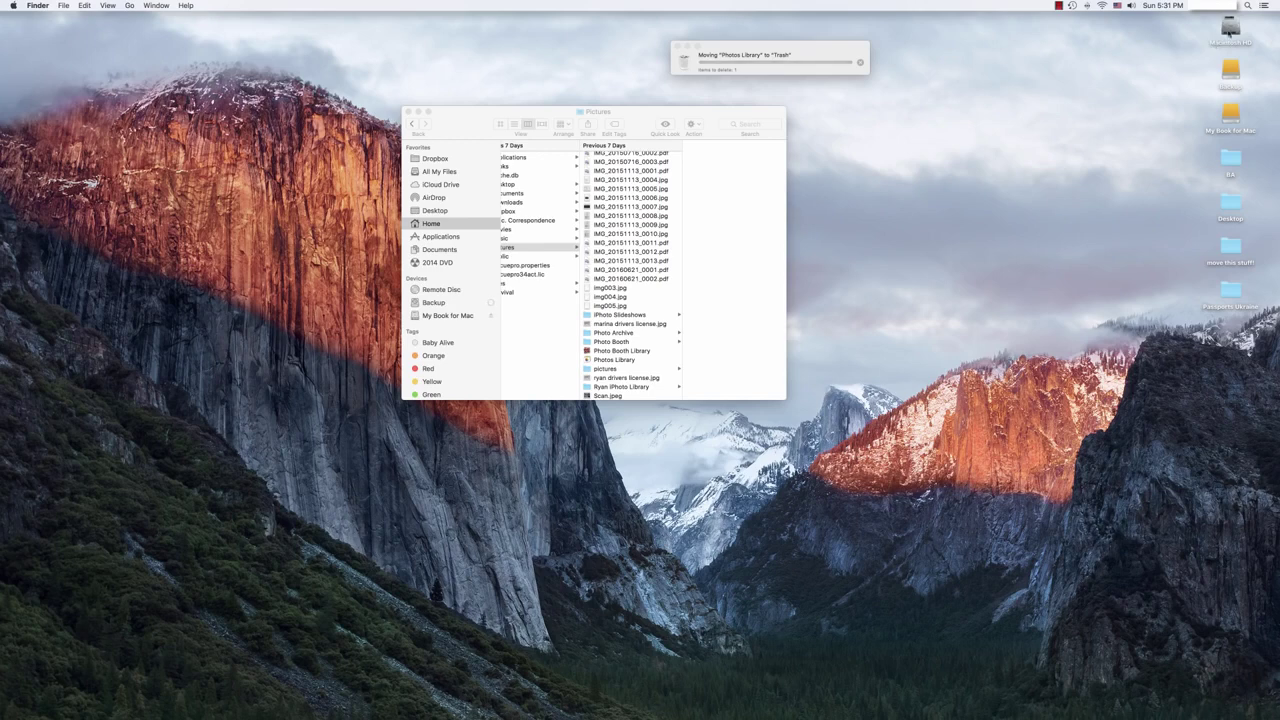
Show Macintosh HD's Get Info window beside Finder to check its available space
left_click(1230, 30)
right_click(1230, 30)
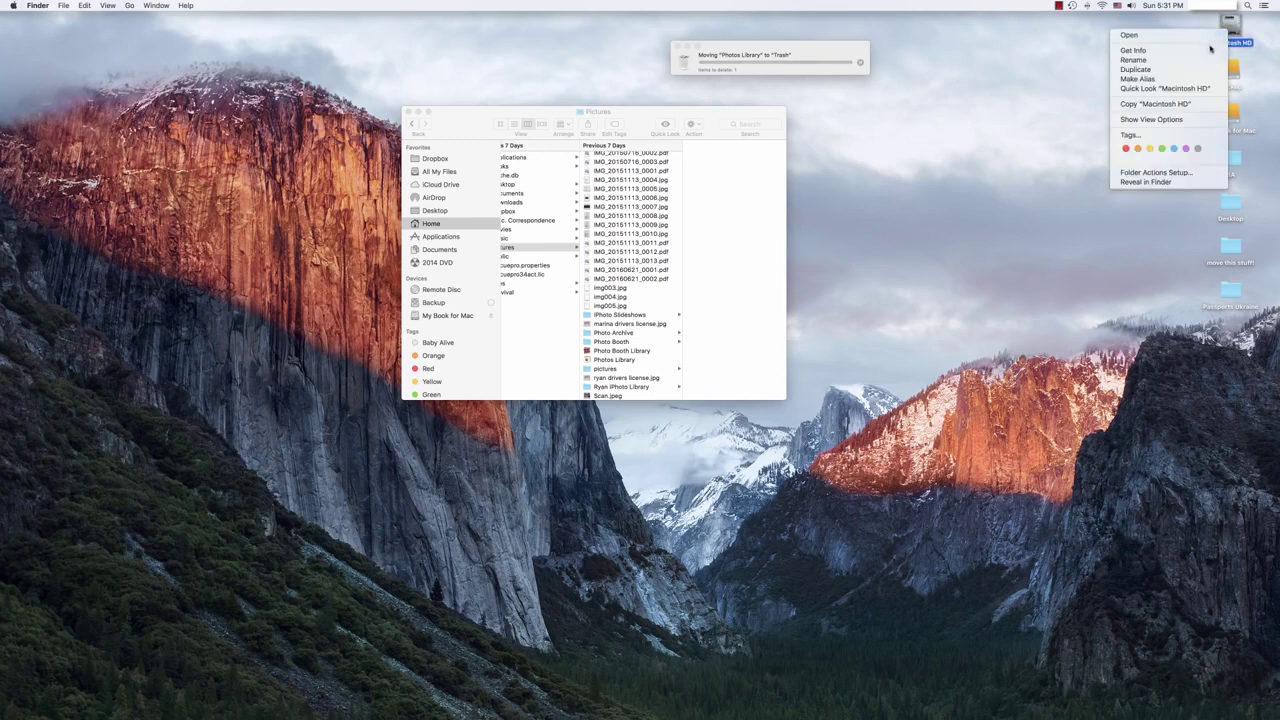
left_click(1208, 50)
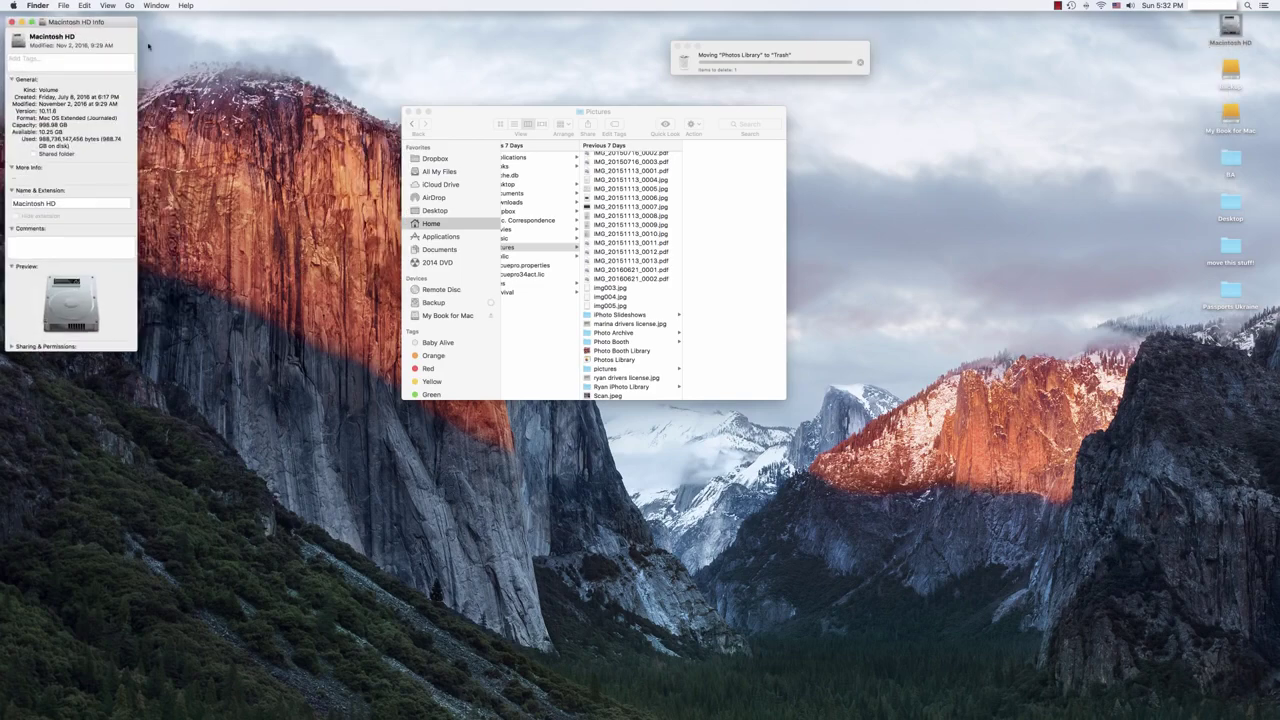
left_click_drag(104, 24, 899, 95)
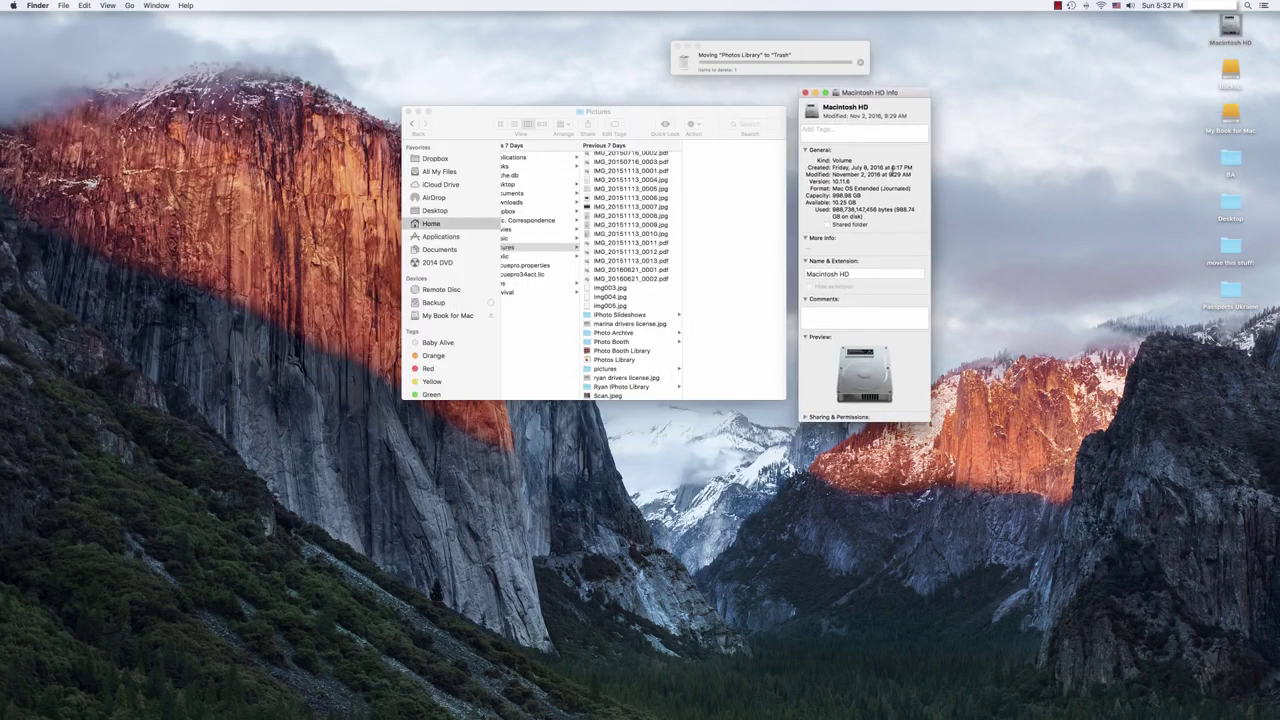